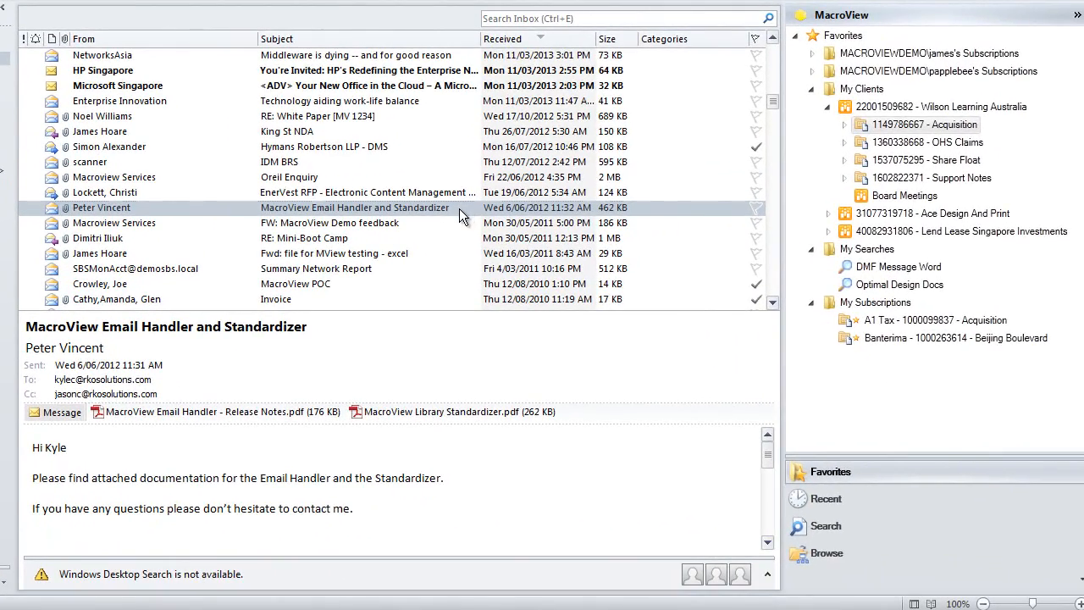
Save the "MacroView Email Handler and Standardizer" email to Wilson Learning Australia's Acquisition library and preview the saved copy
left_click(459, 208)
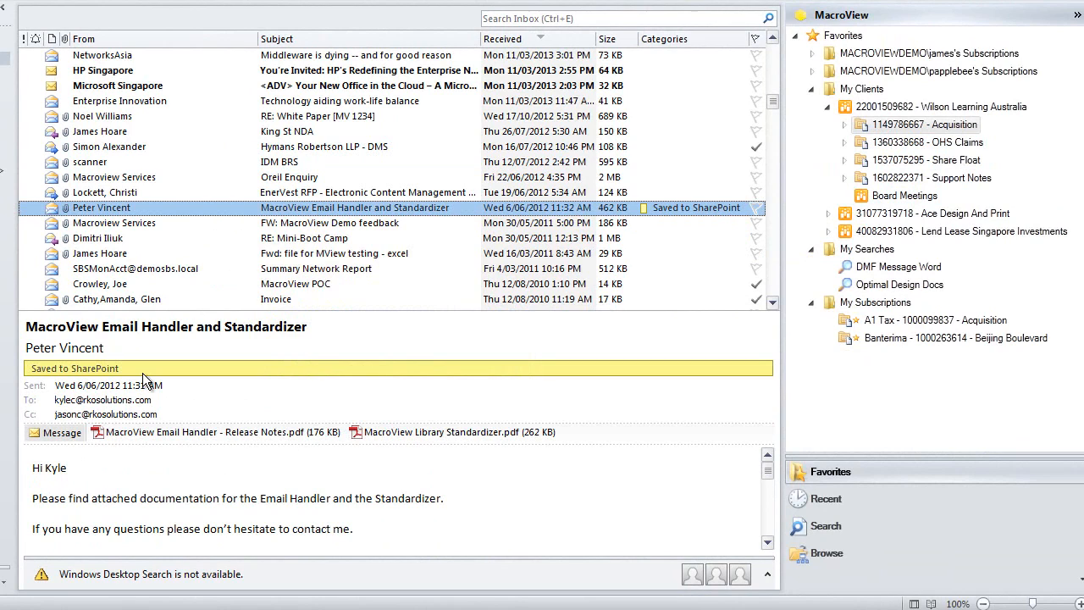
left_click(936, 126)
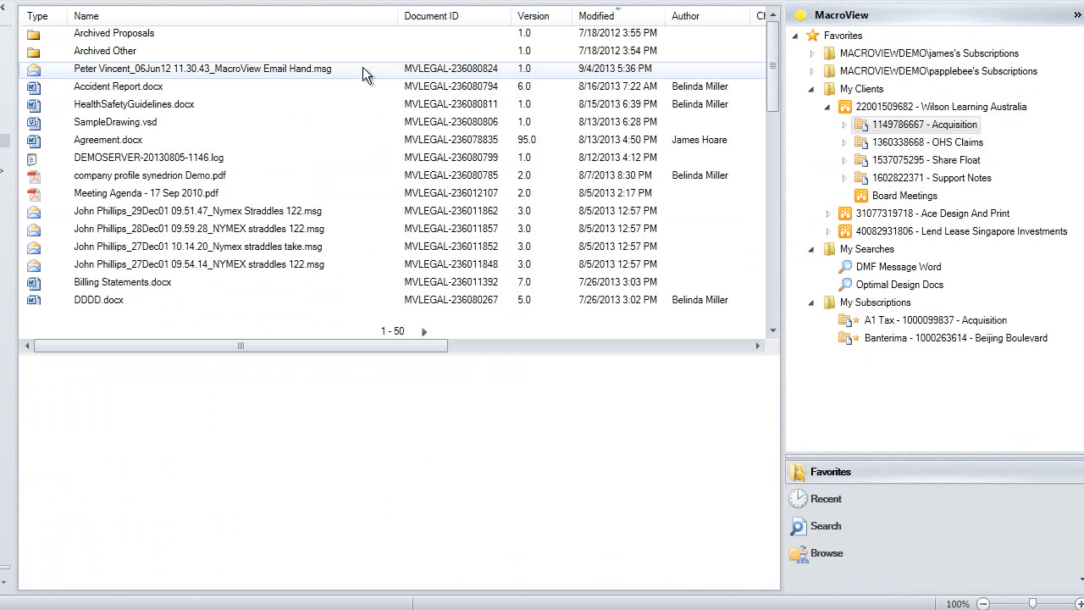
left_click(362, 68)
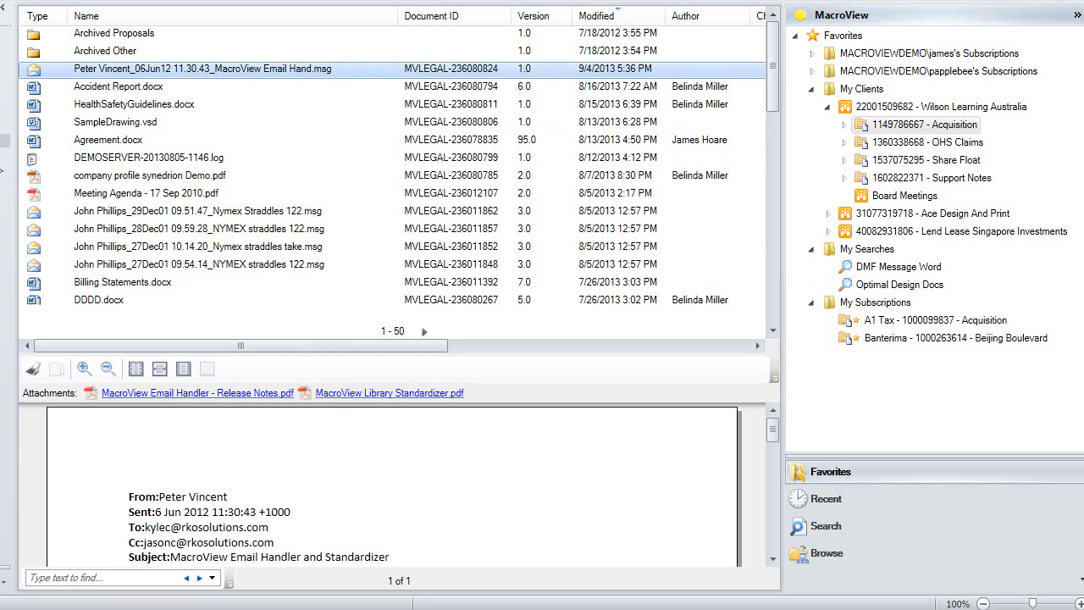
Examine the saved email's subject, recipient, sender and date columns, and open the saved message
left_click(475, 0)
left_click(451, 5)
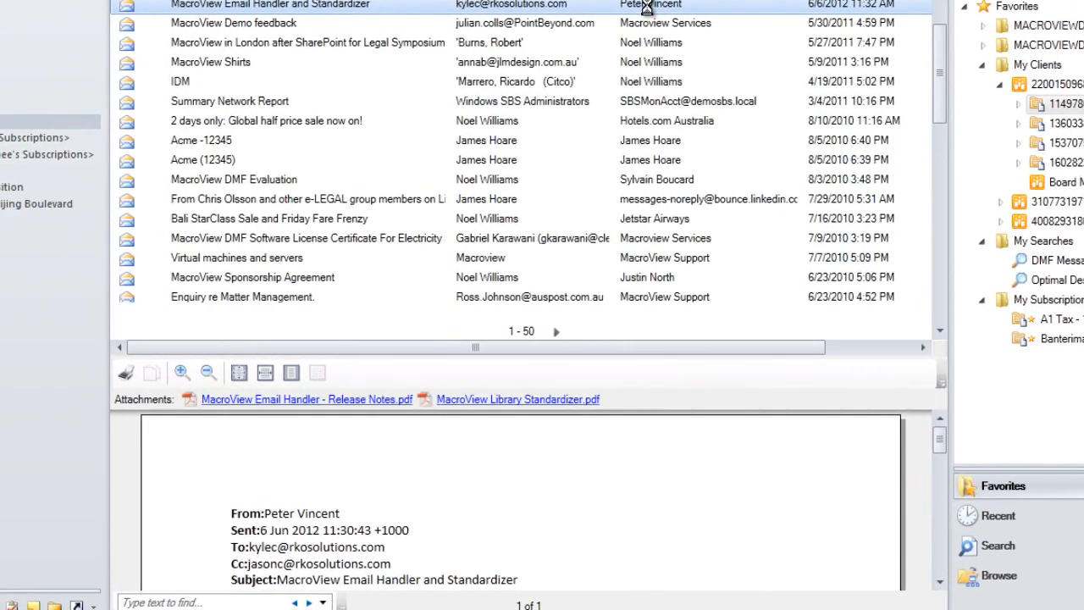
double_click(510, 34)
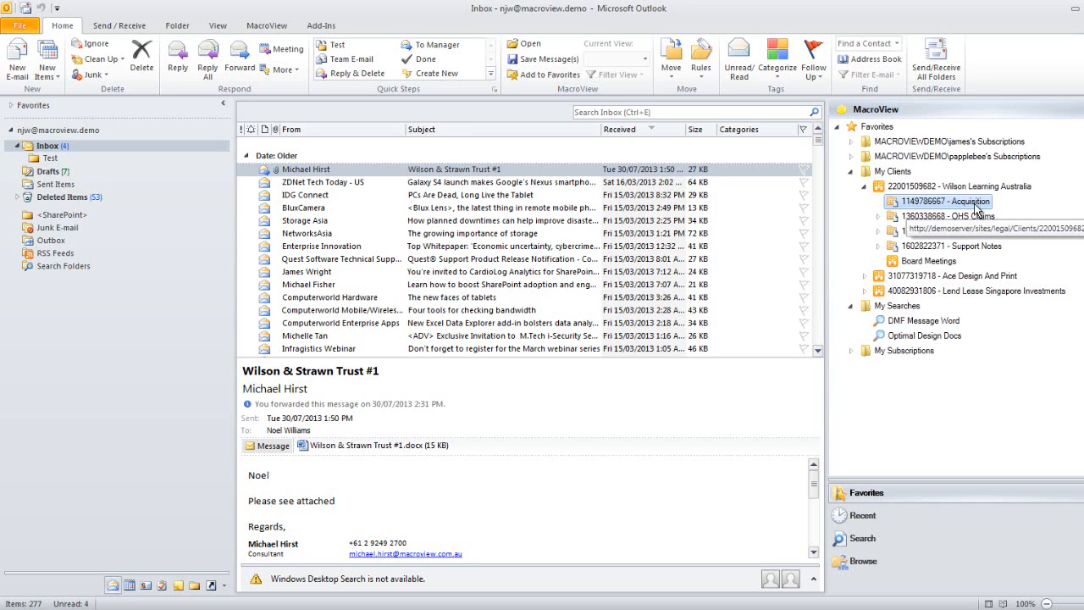
Browse the document store and save all inbox emails from "Wilson & Strawn Trust #1" through "<ADV> NN: Picks for the Week" to the Acquisition library
left_click(864, 562)
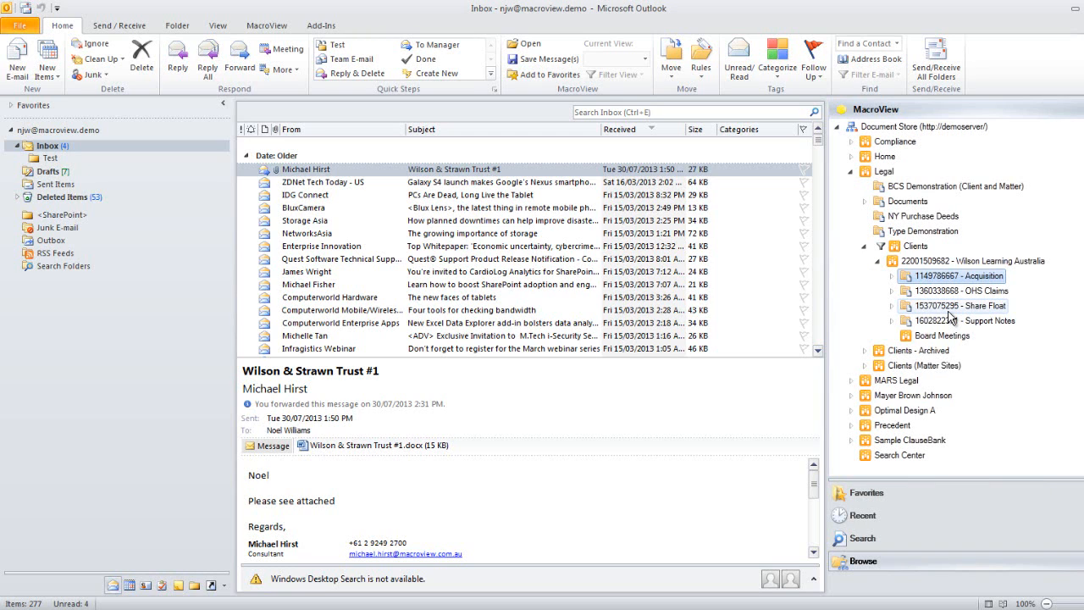
scroll(519, 305, "down", 3)
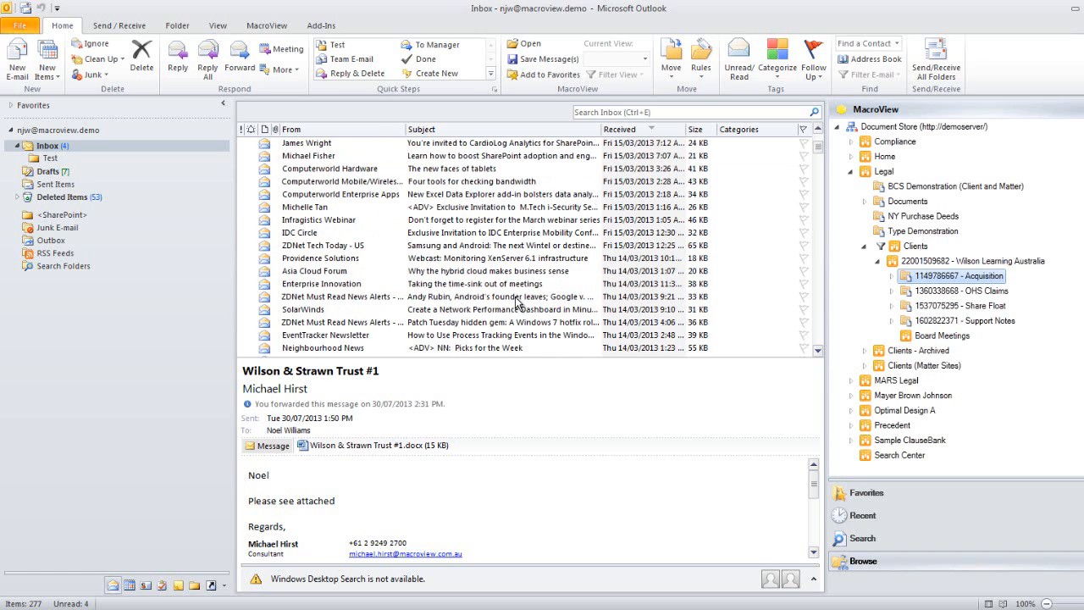
left_click(348, 347)
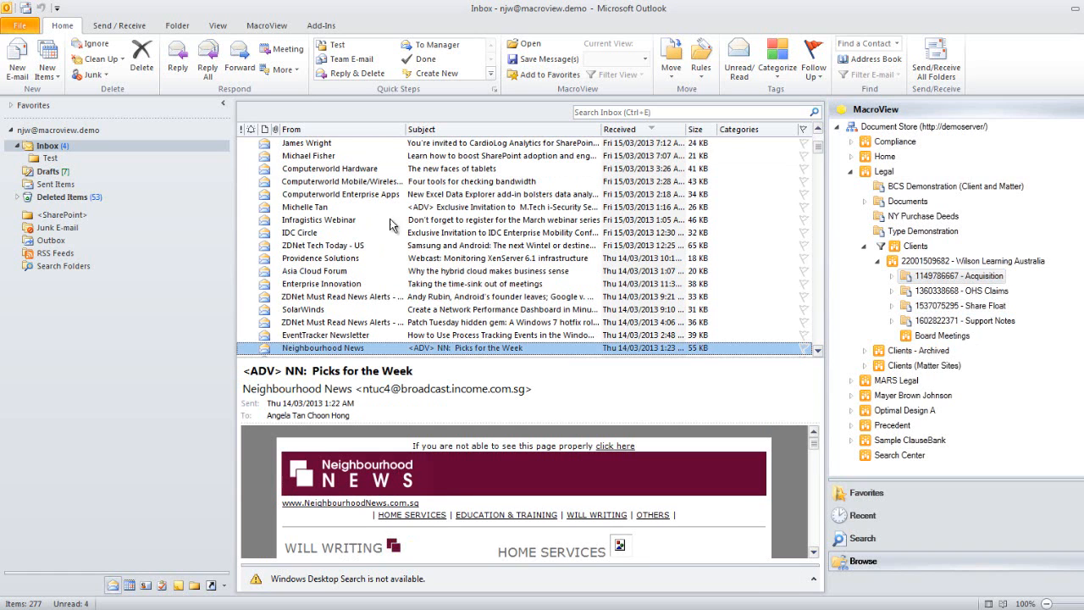
scroll(400, 222, "up", 3)
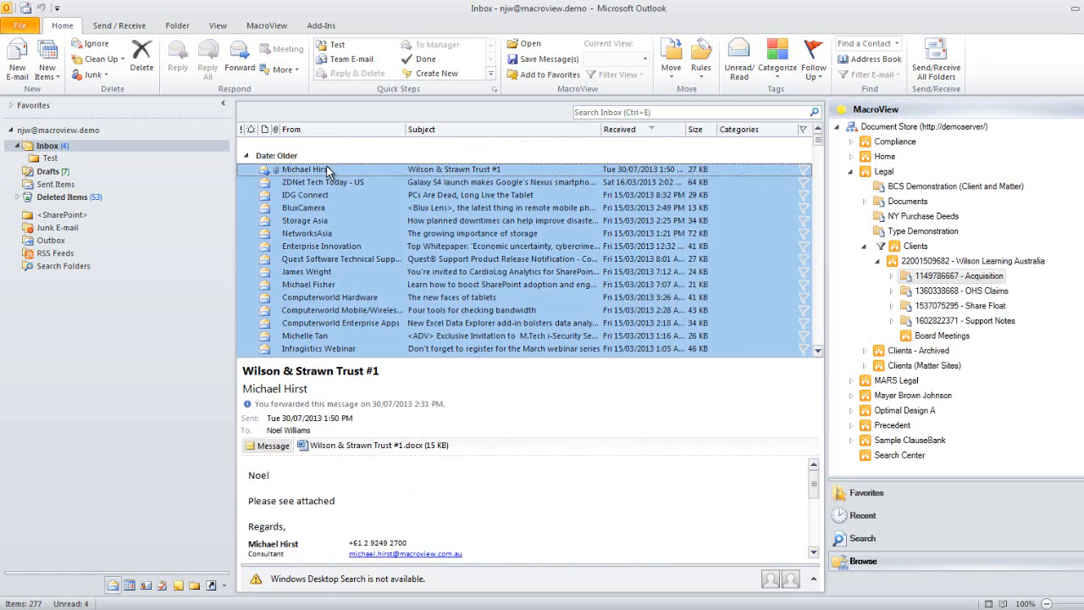
left_click(328, 169, "shift")
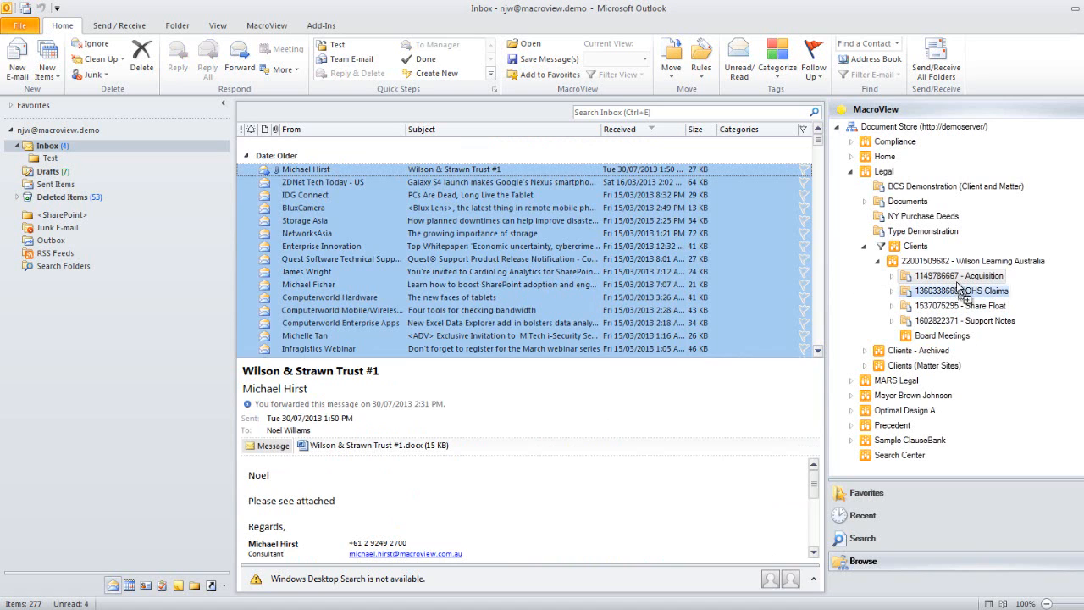
left_click_drag(960, 282, 960, 282)
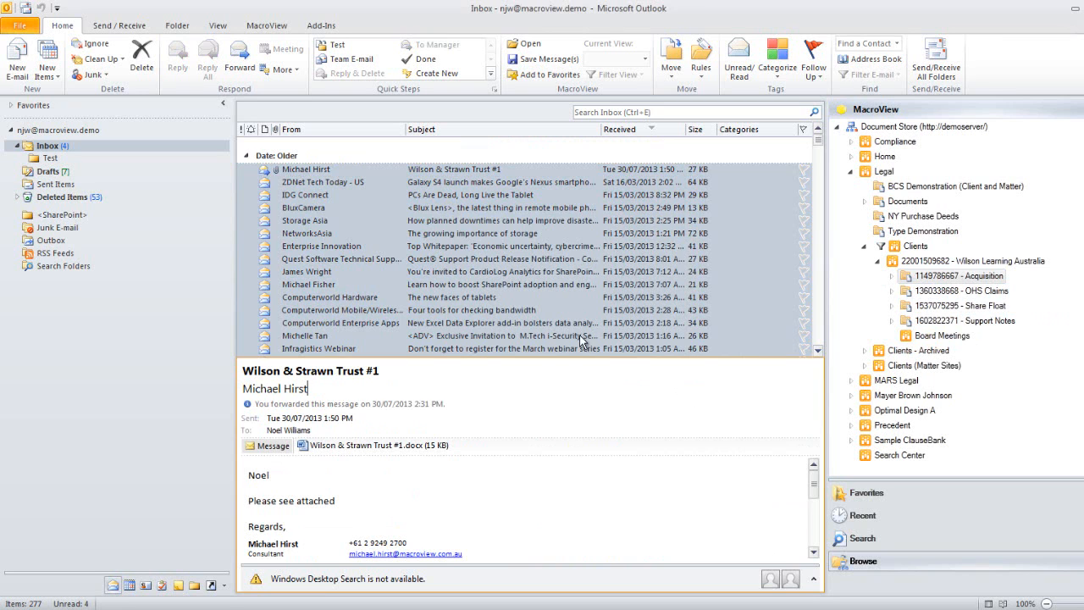
Save the three consecutive emails from Asia Cloud News, NetworksAsia and ITwhitepapers Featured Five to the Acquisition library
scroll(575, 310, "down", 6)
left_click(362, 248)
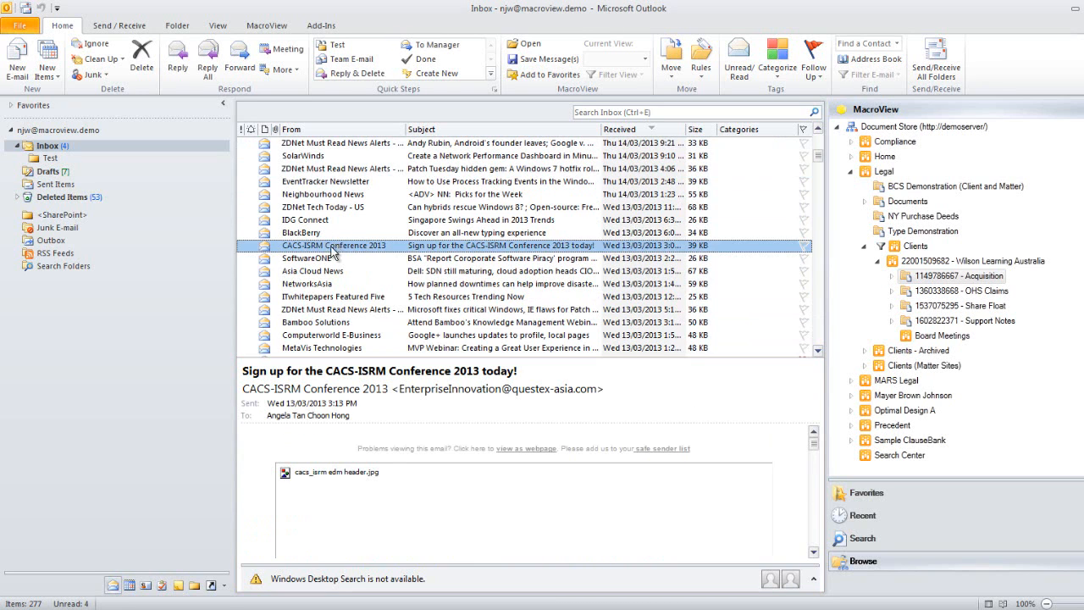
left_click(334, 258)
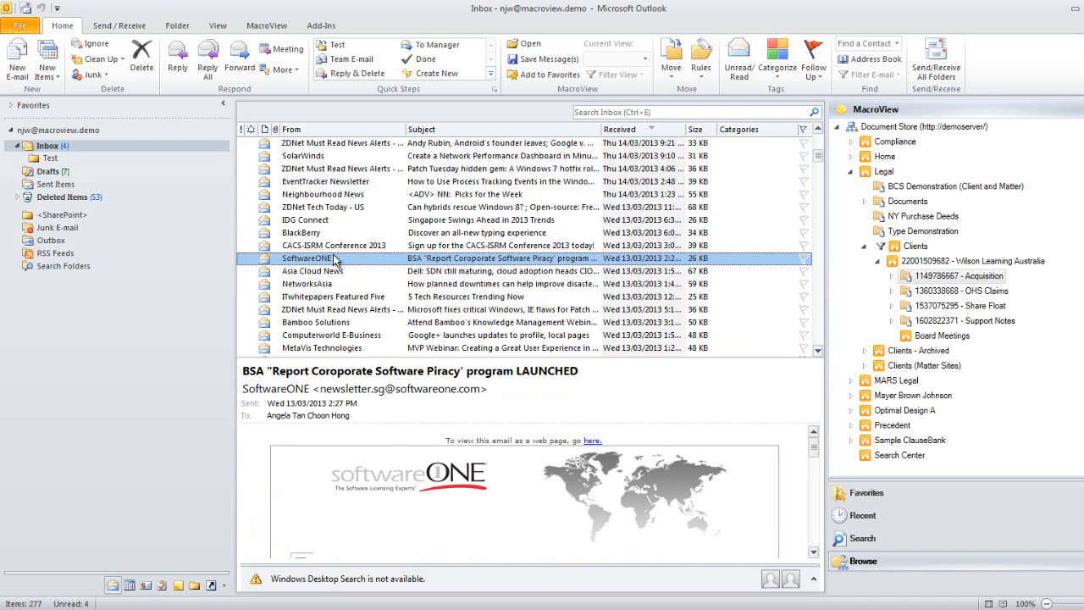
left_click(338, 272)
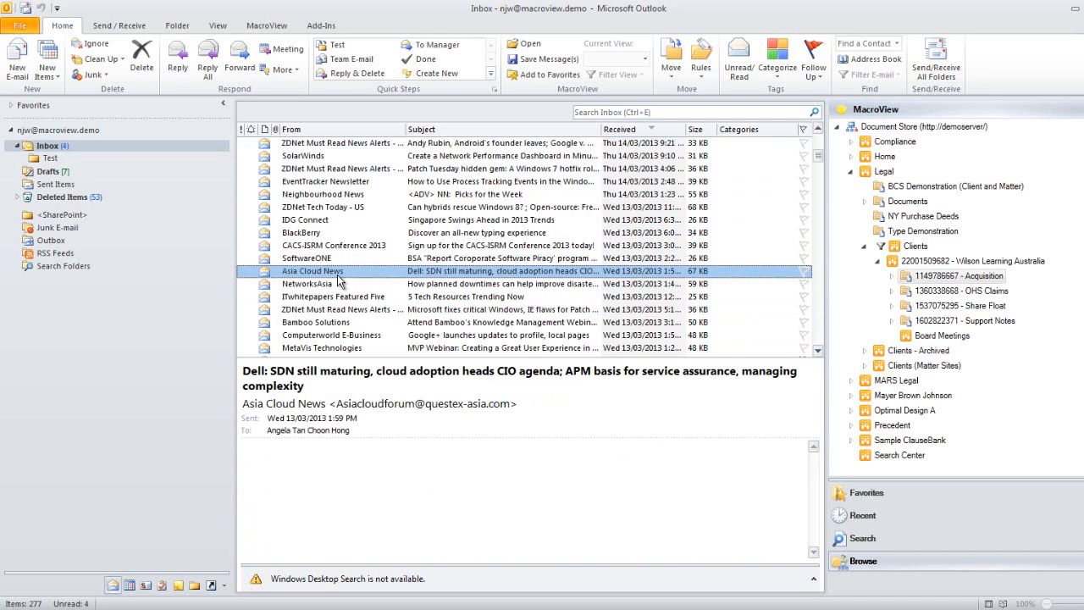
left_click(333, 297, "shift")
left_click_drag(333, 296, 966, 277)
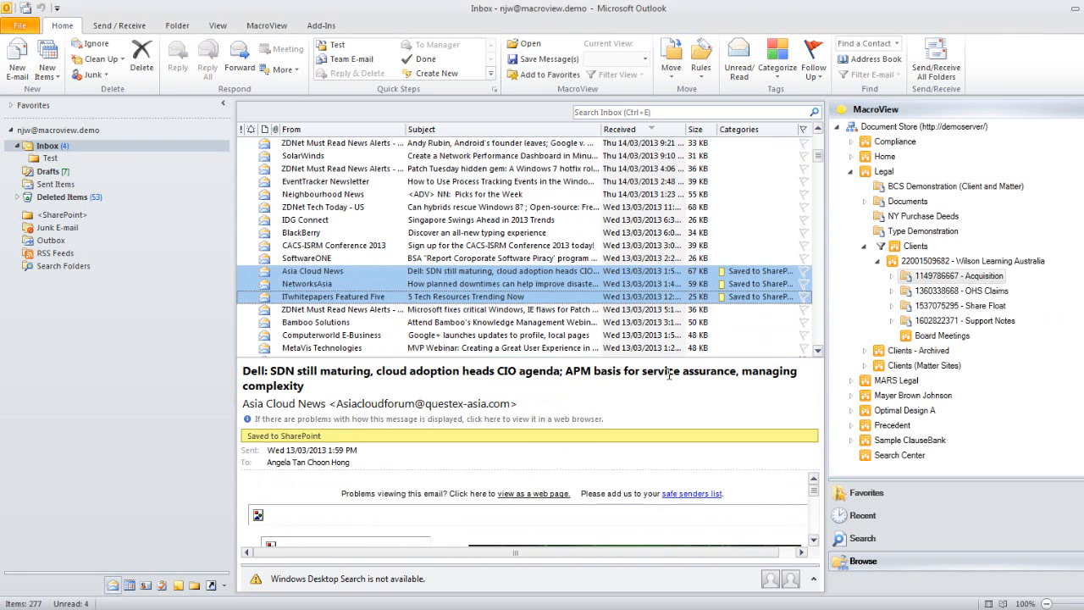
scroll(810, 304, "up", 5)
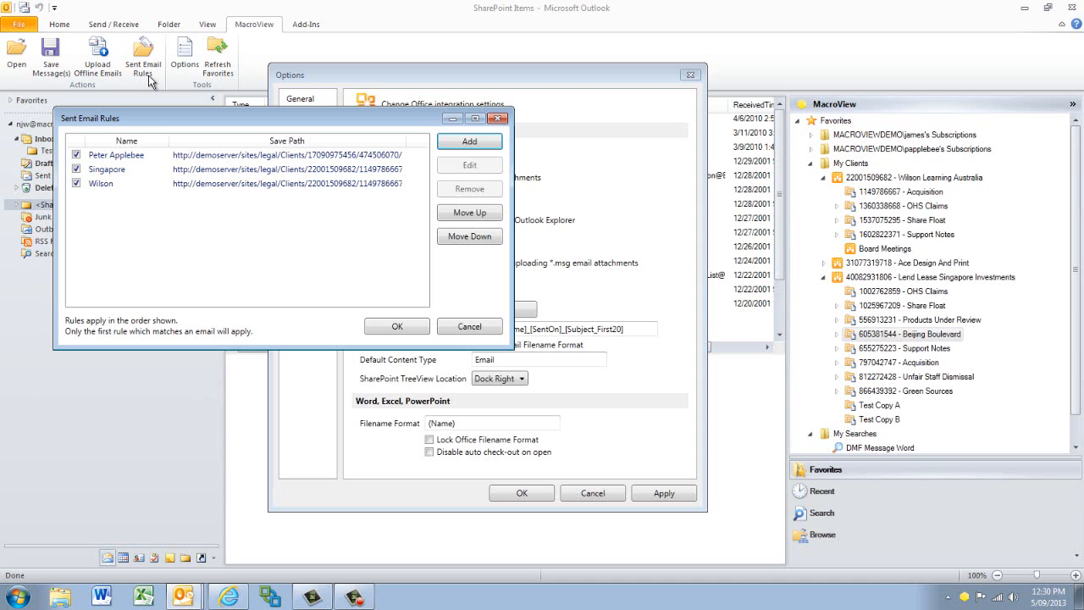
Open the first sent email rule for editing
left_click(145, 155)
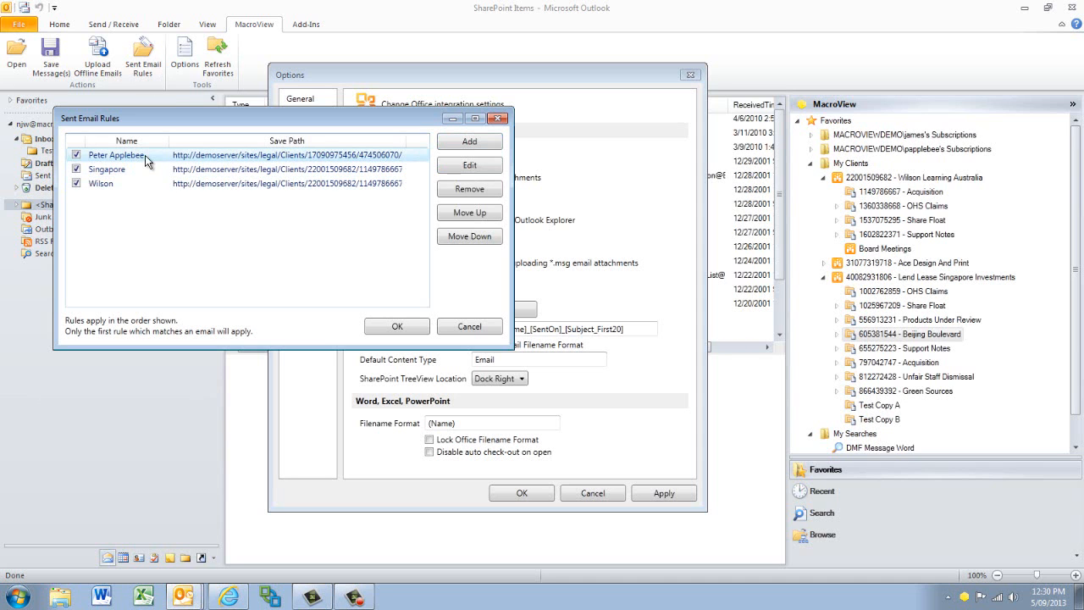
left_click(469, 165)
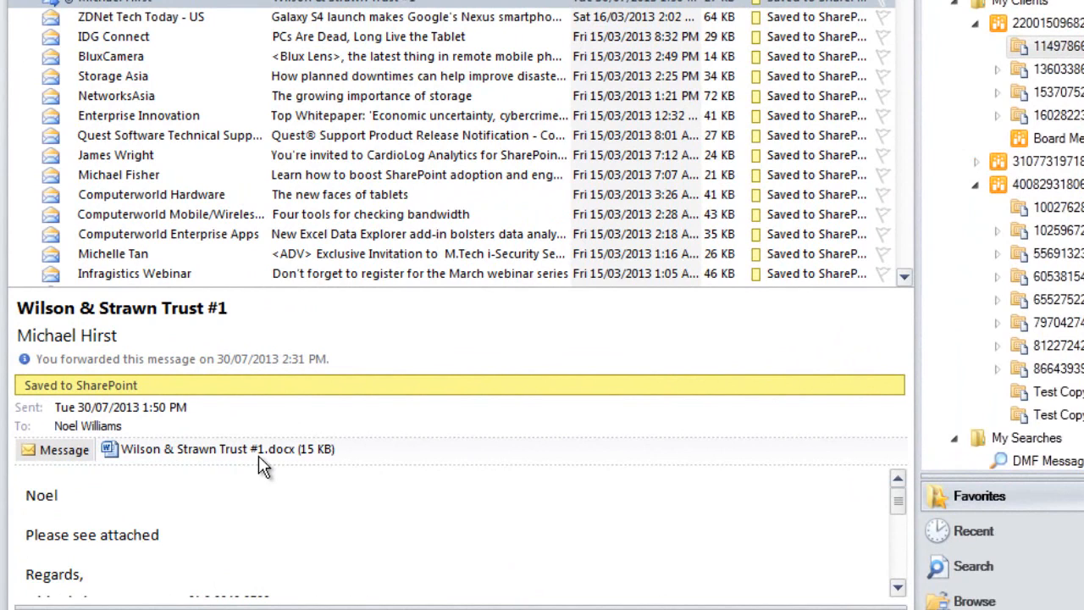
Save the attachment Wilson & Strawn Trust #1.docx to Wilson Learning Australia's OHS Claims library
left_click_drag(242, 460, 1083, 79)
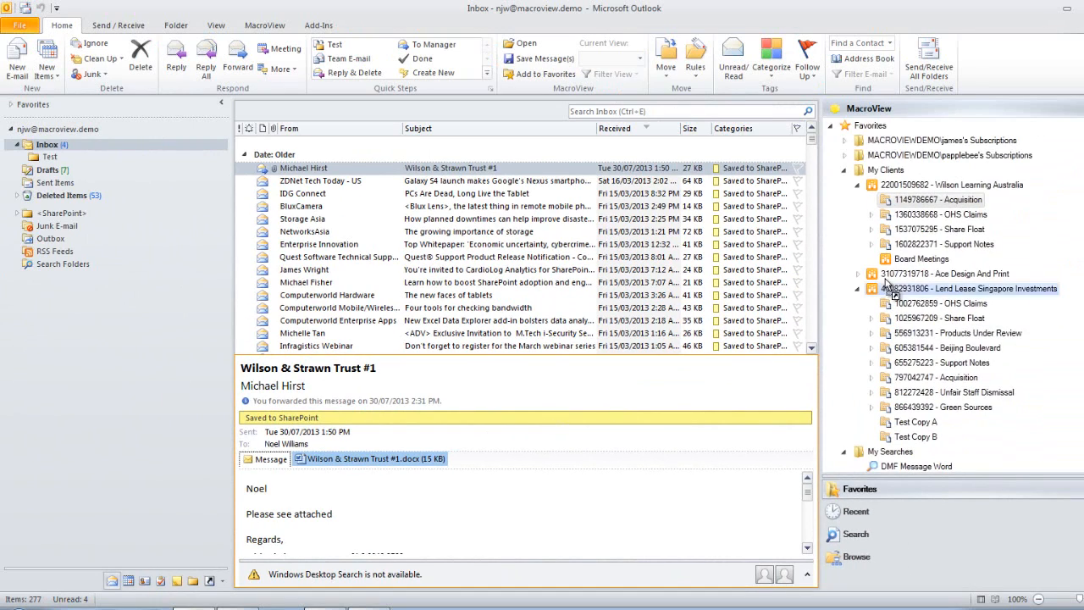
left_click_drag(940, 217, 943, 217)
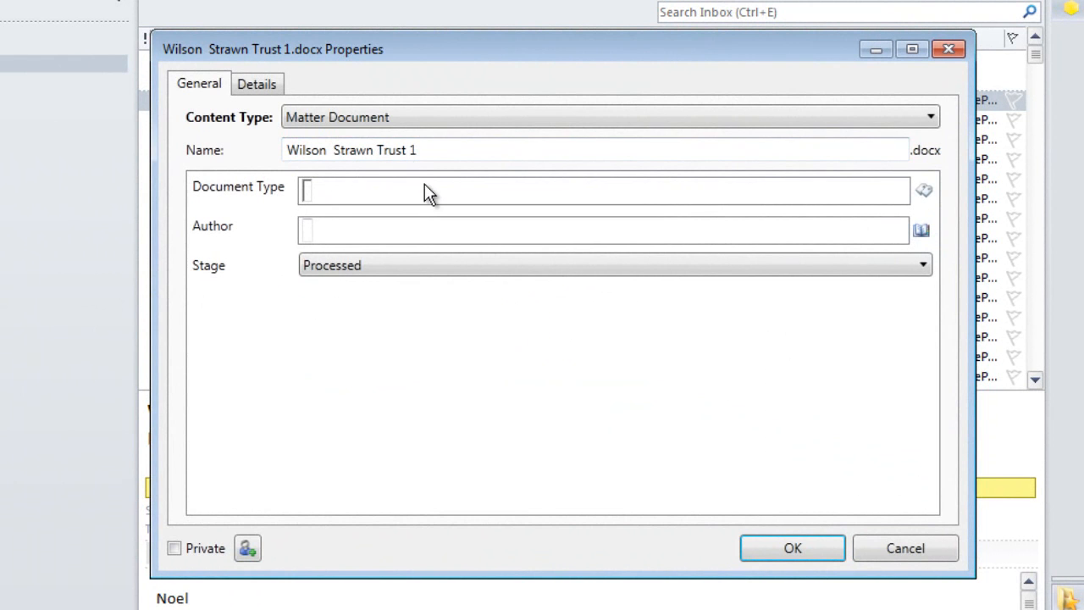
Choose Agency Agreement, under Transaction and Agreement in the term tree, as the document type
left_click(924, 191)
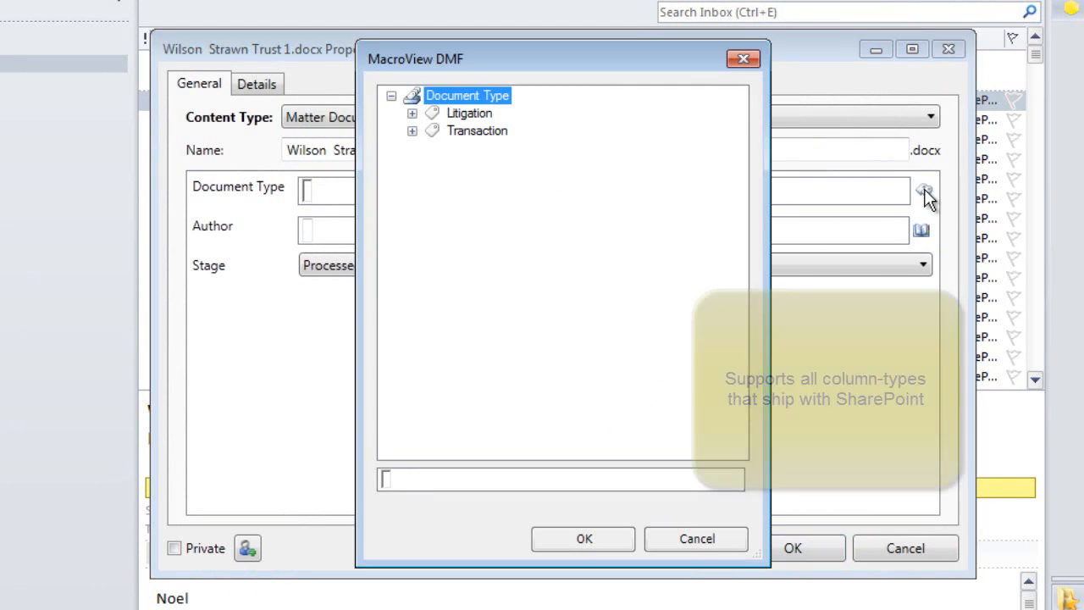
left_click(412, 114)
left_click(412, 254)
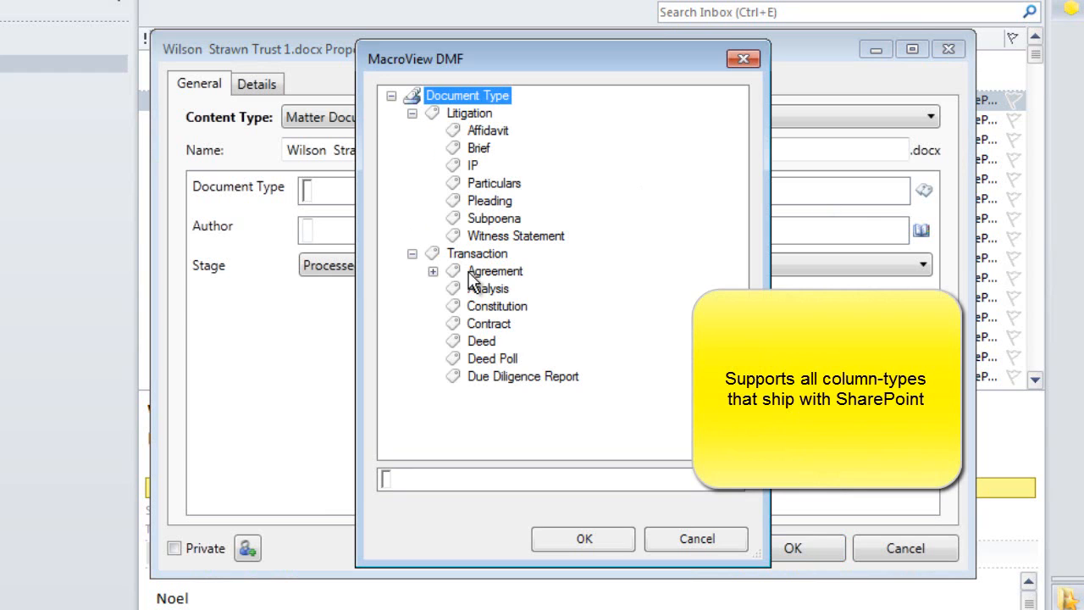
left_click(494, 269)
left_click(432, 271)
double_click(521, 290)
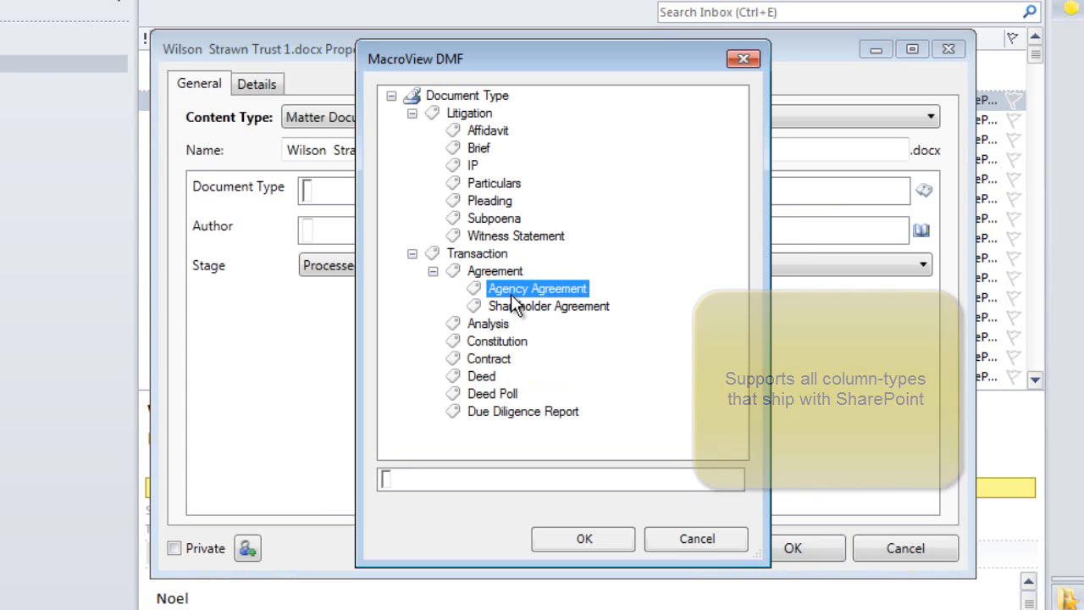
left_click(583, 539)
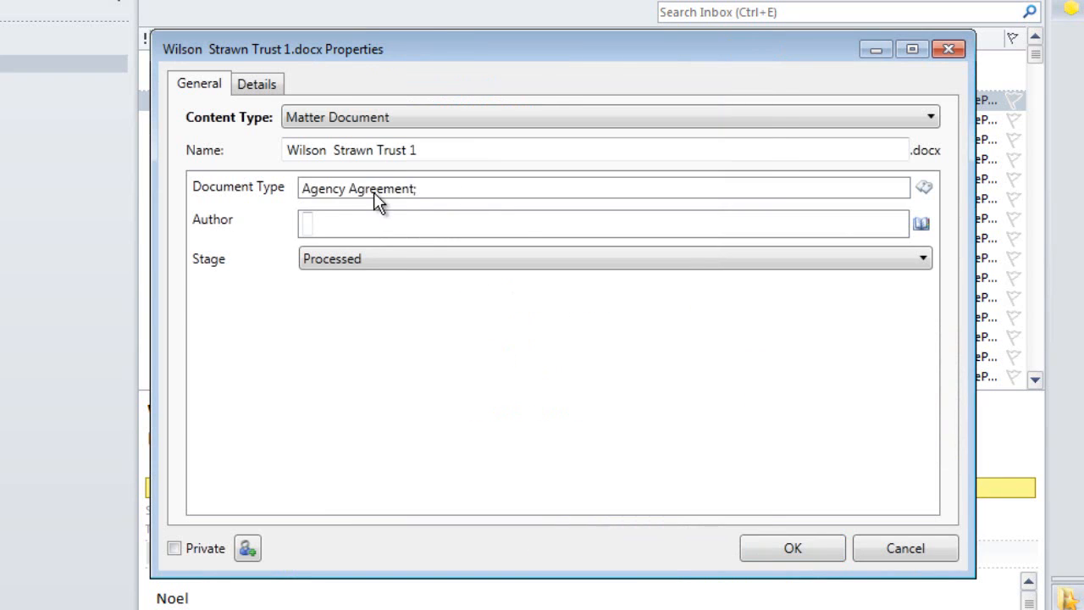
Clear the document type, re-enter it as Agency Agreement, and fill in the author's name
key("BackSpace")
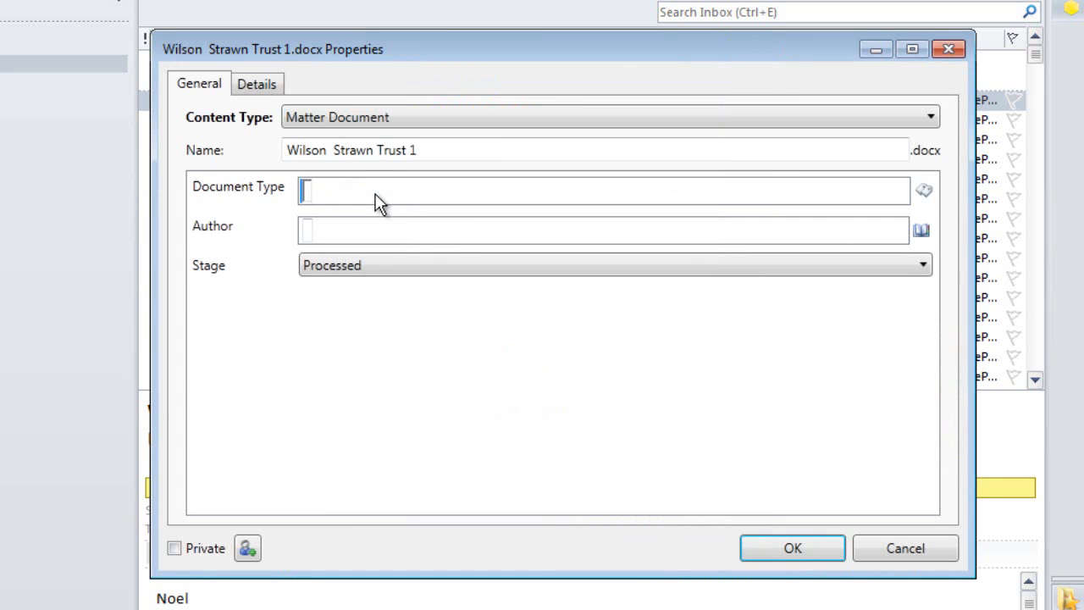
type("age")
key("Return")
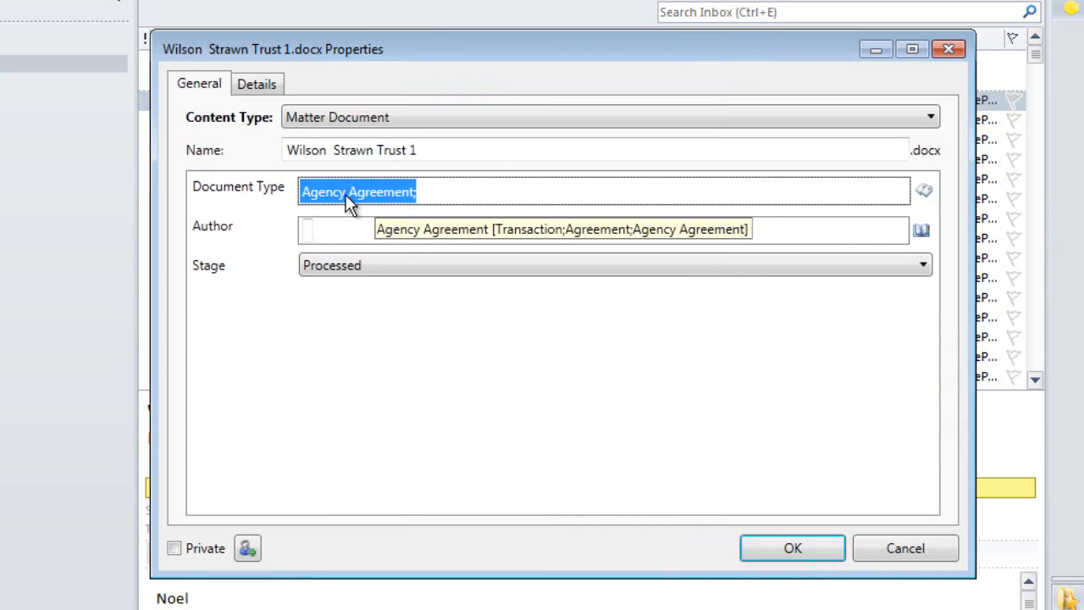
left_click(317, 233)
type("be")
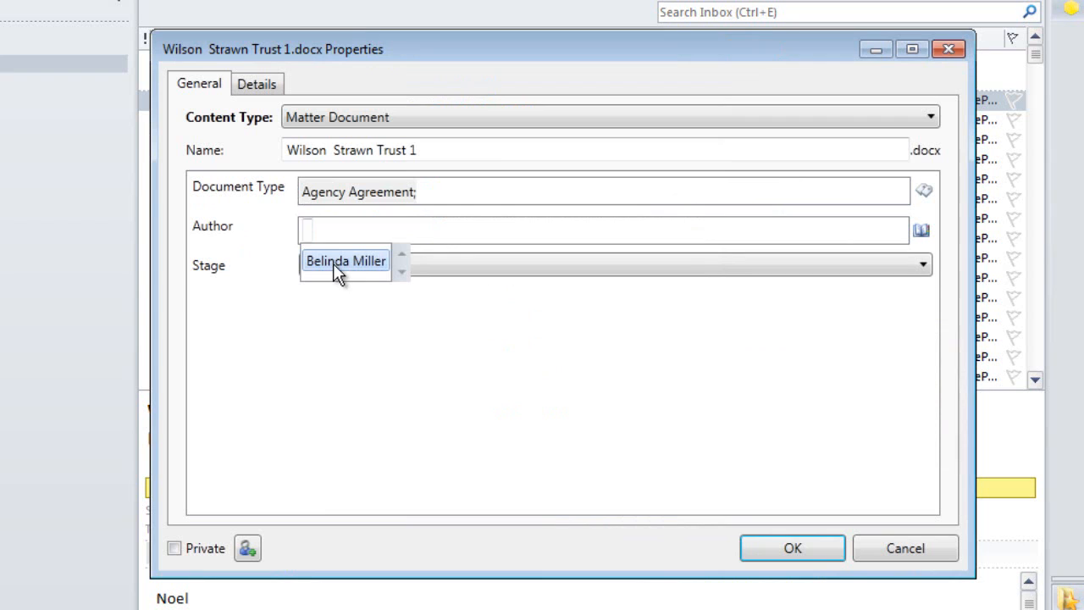
left_click(337, 264)
Set the document's Stage to Approved and make that the default value for the field
left_click(363, 269)
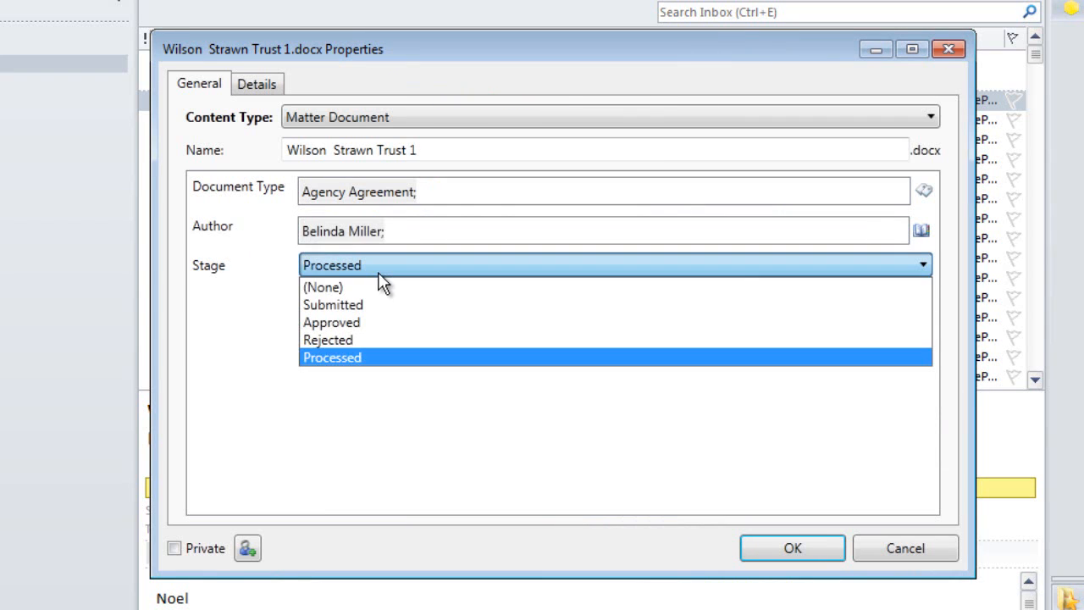
left_click(355, 325)
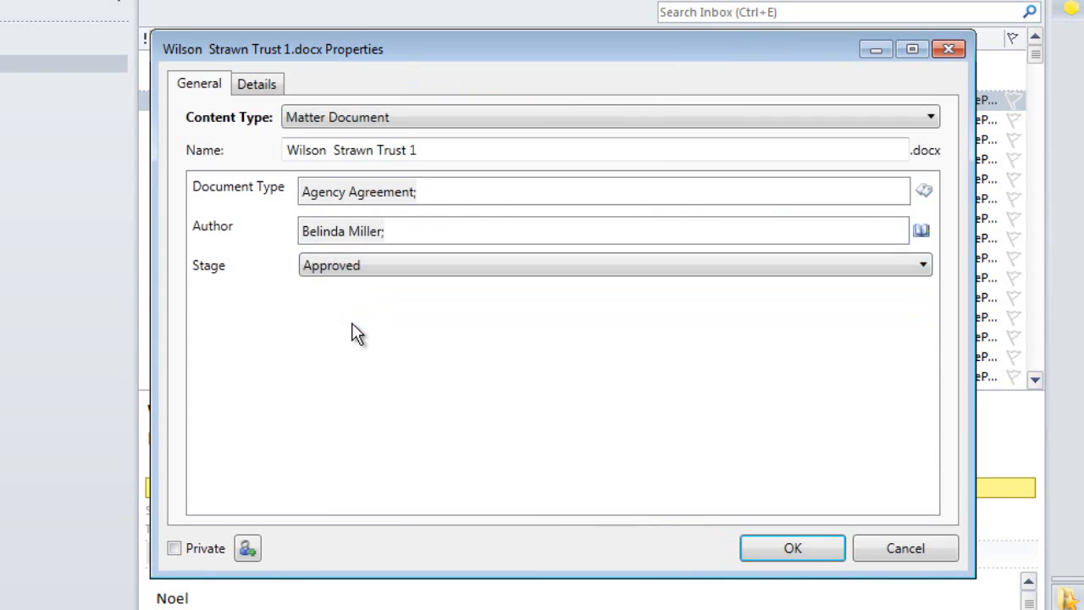
right_click(366, 270)
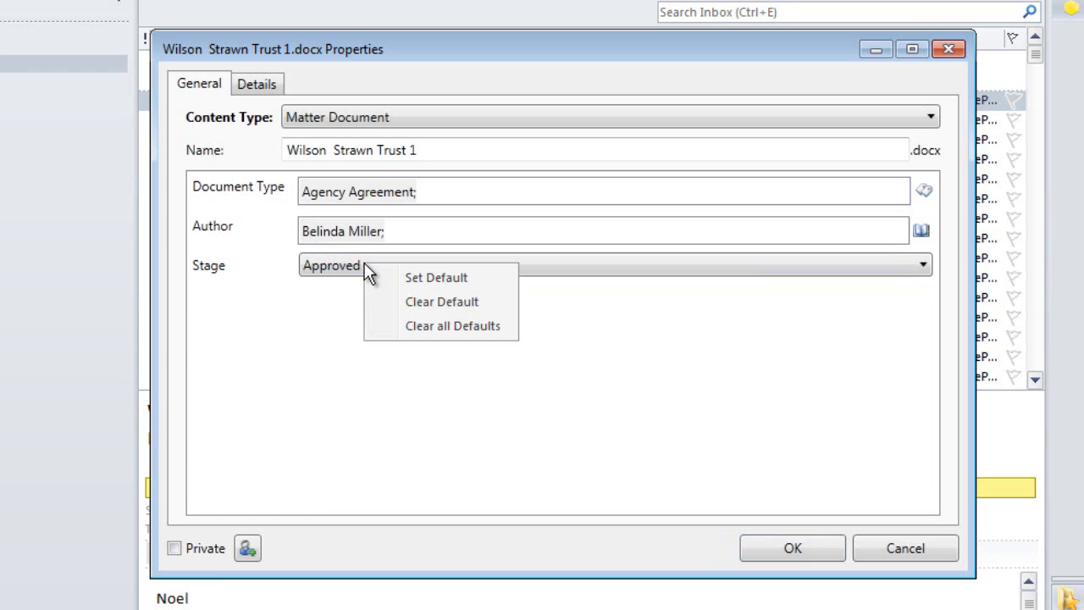
left_click(443, 278)
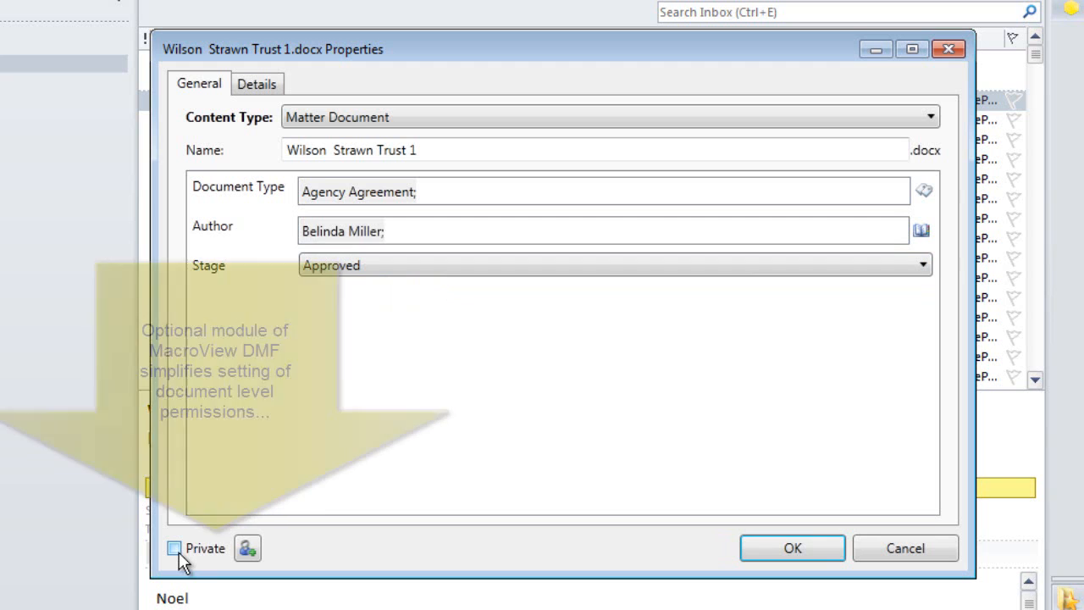
left_click(178, 552)
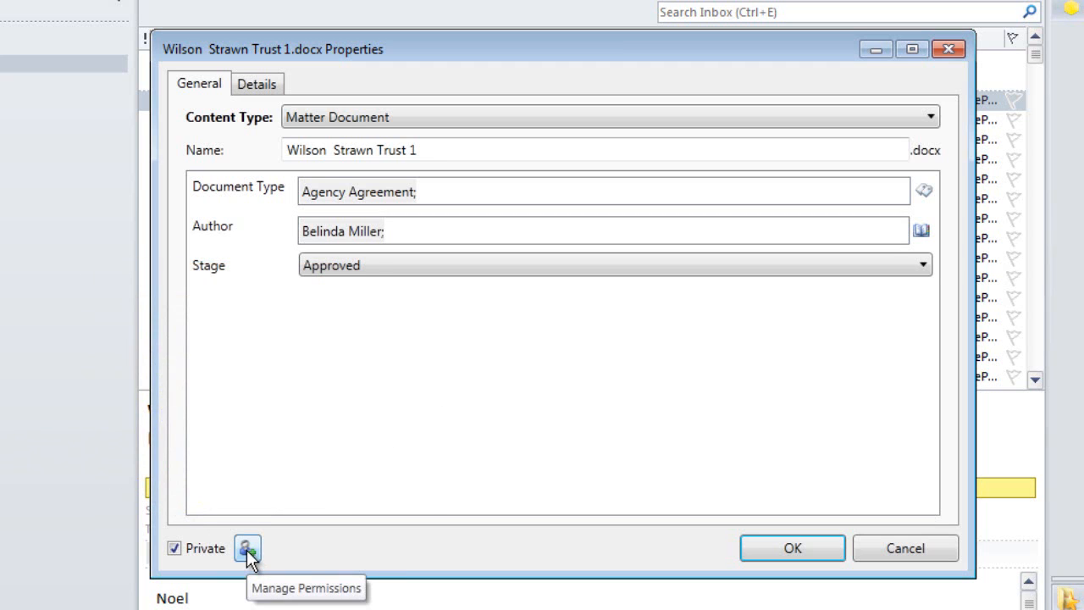
left_click(246, 550)
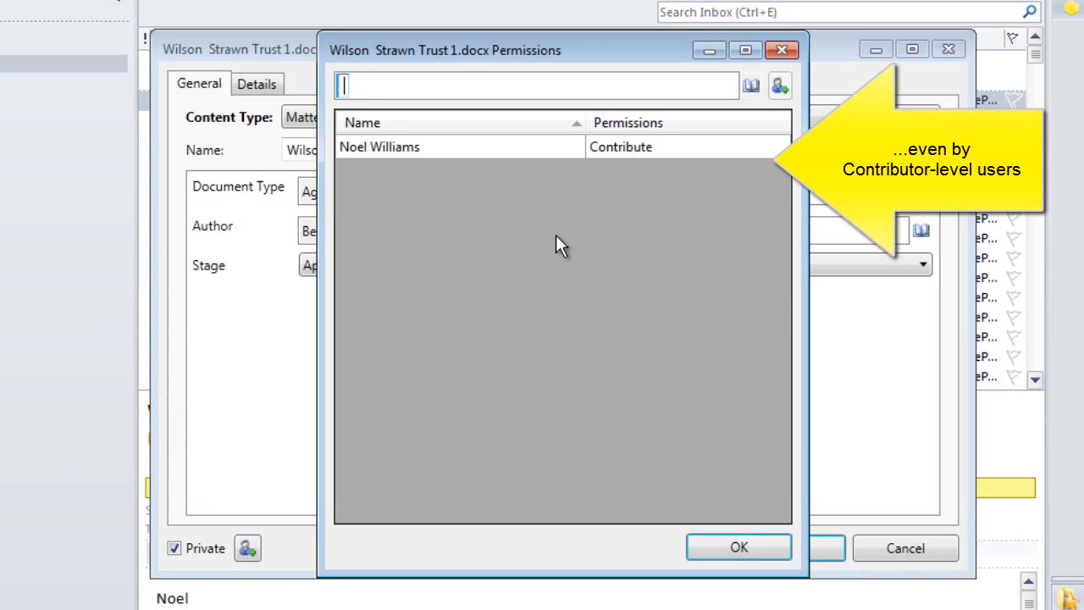
type("bel")
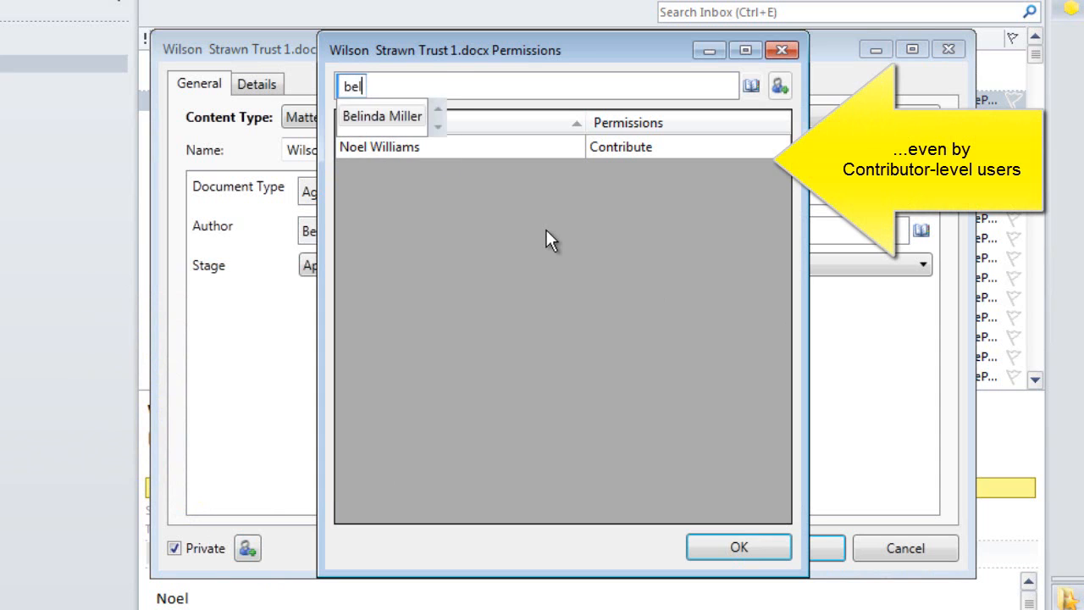
key("Return")
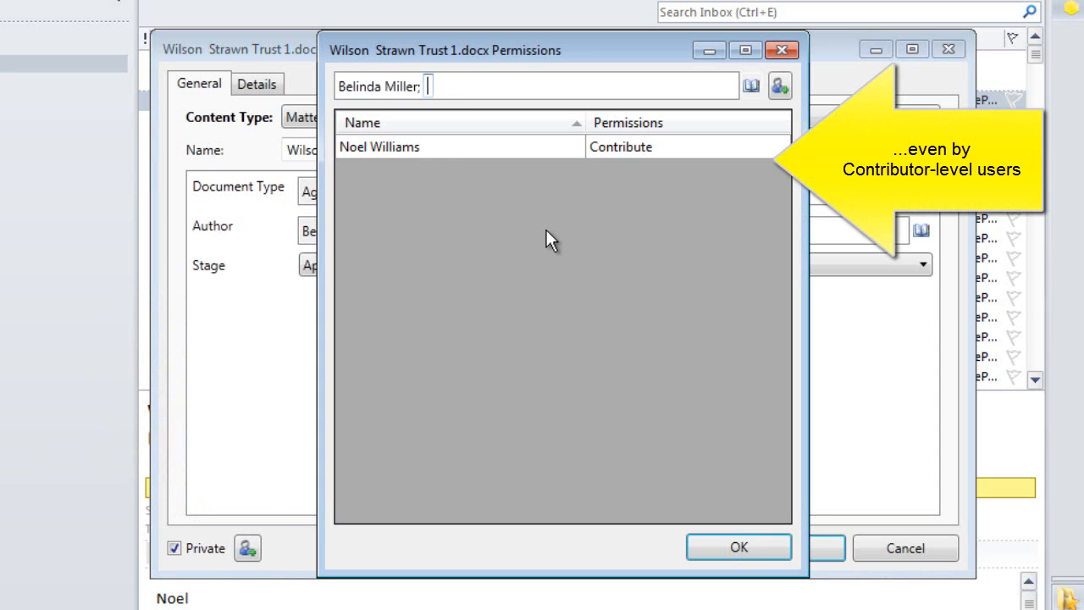
left_click(779, 85)
Give the added colleague Read permission instead of Contribute and save the document's properties
left_click(623, 171)
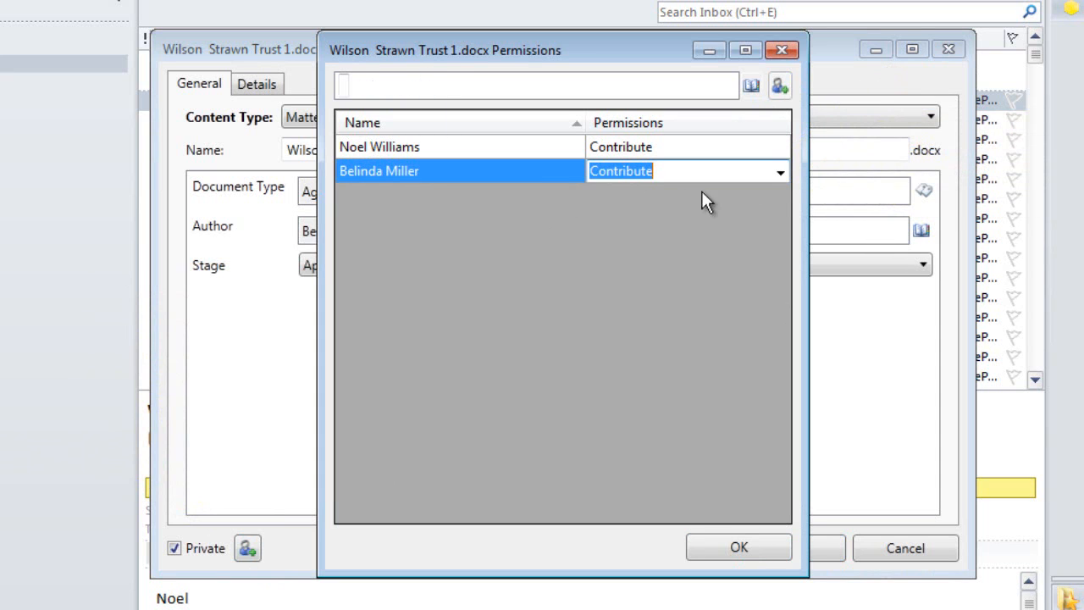
left_click(781, 172)
left_click(596, 211)
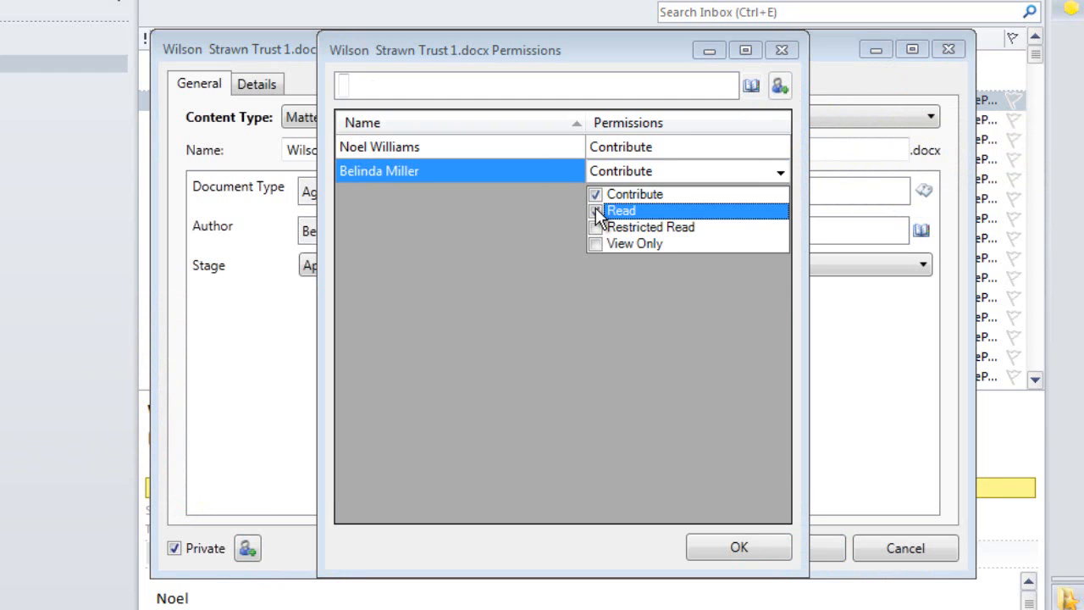
left_click(596, 195)
left_click(742, 556)
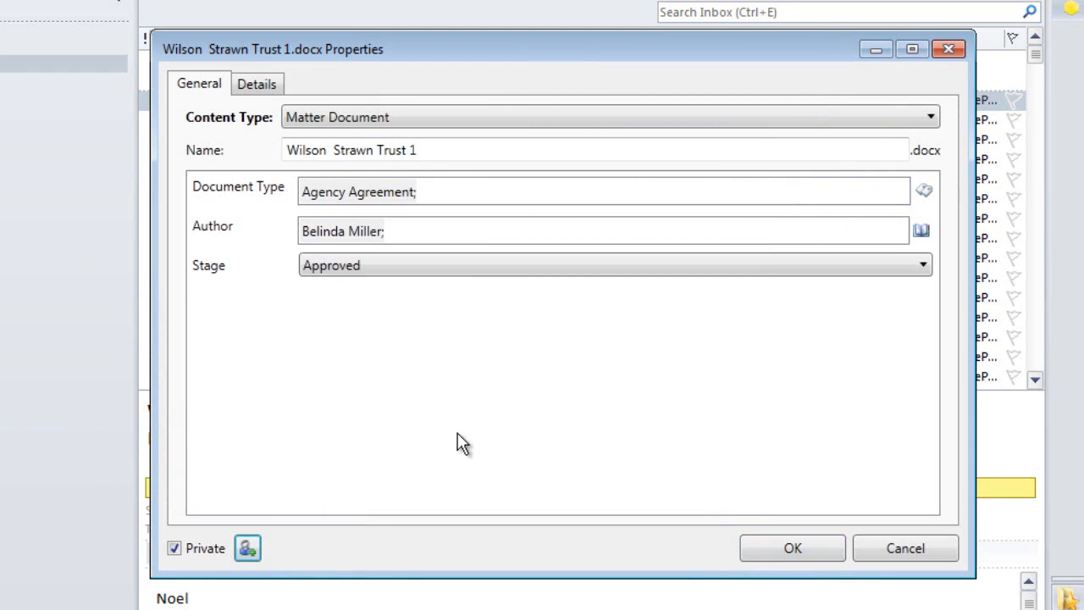
left_click(774, 559)
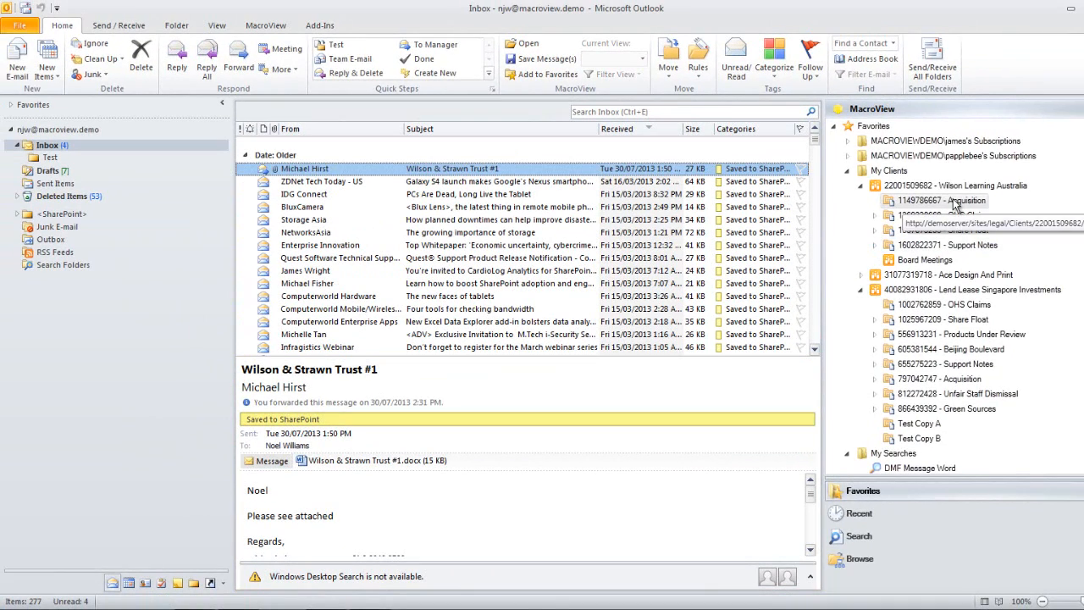
Show Wilson Learning Australia's Acquisition library sorted by modified date and preview Wilson Strawn Trust 1.docx
left_click(960, 203)
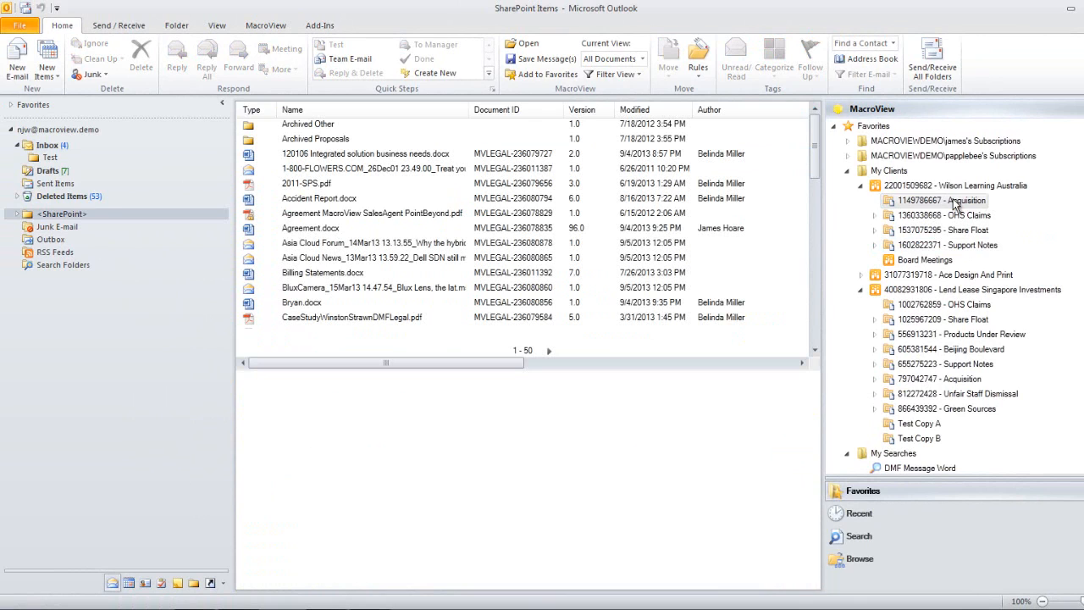
left_click(630, 113)
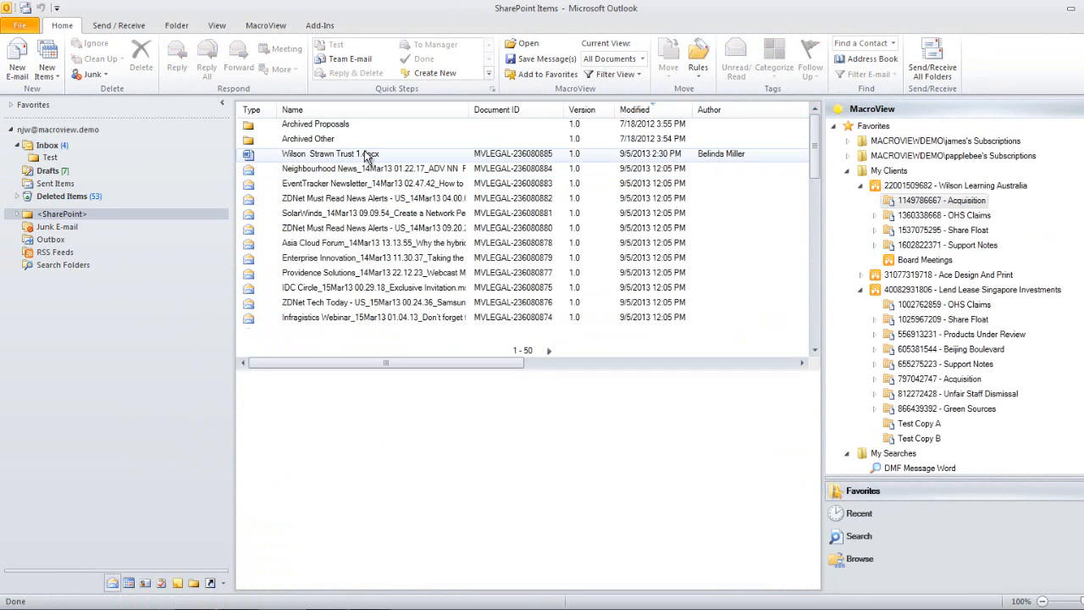
left_click(365, 154)
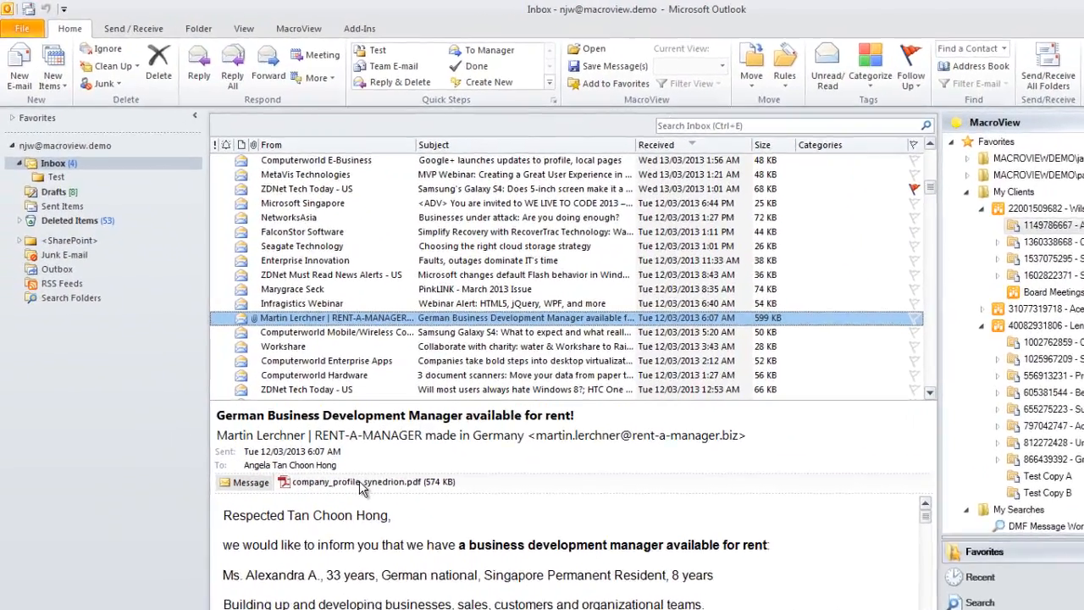
Open the email's attachment company_profile_synedrion.pdf in Adobe Reader, save it to SharePoint and check it in
double_click(363, 488)
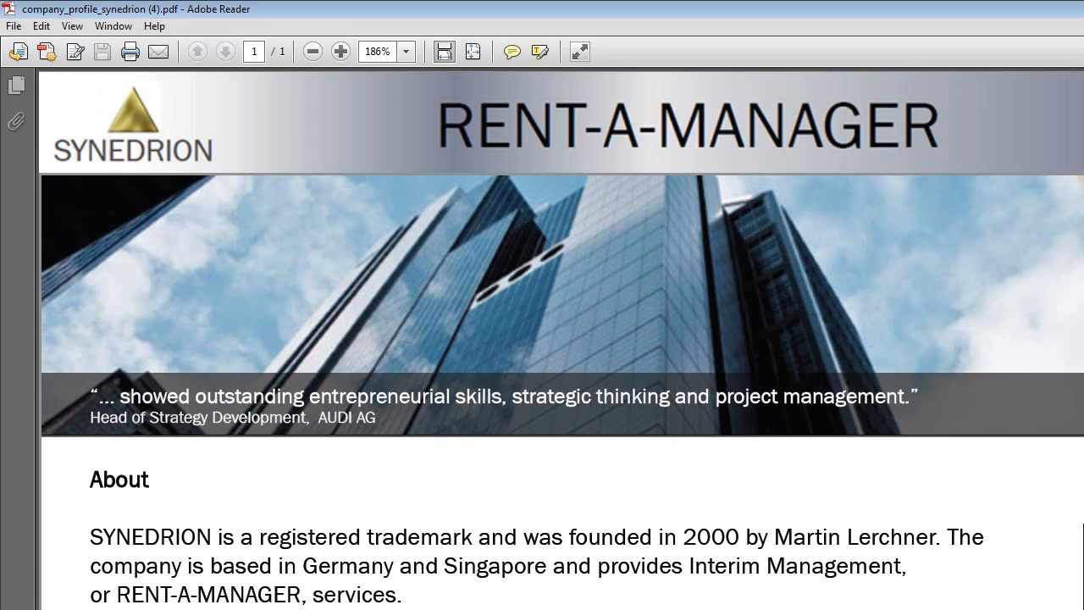
left_click(13, 26)
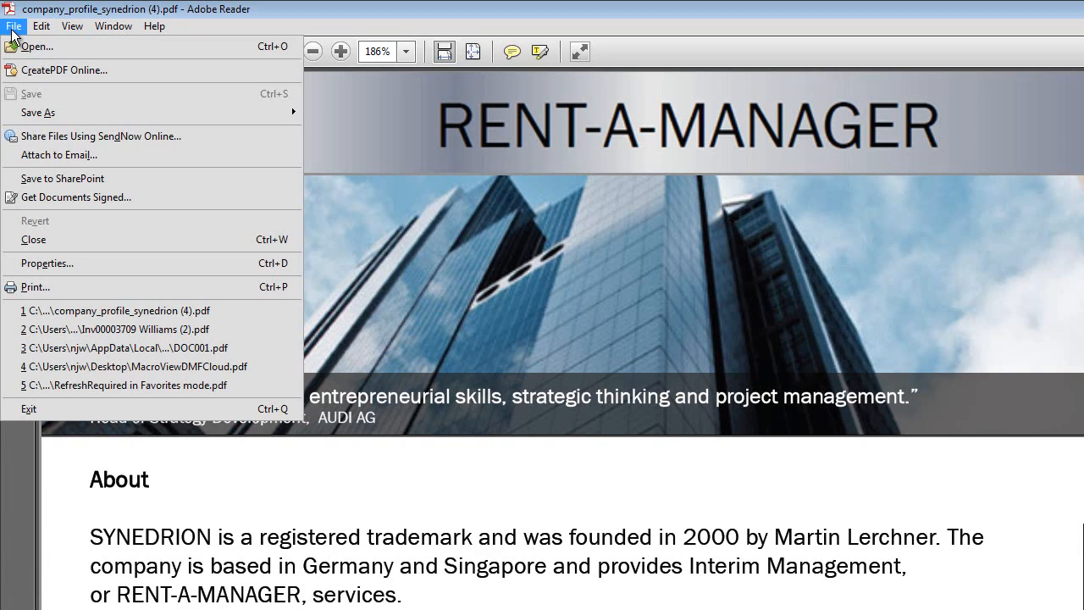
left_click(50, 178)
left_click(438, 288)
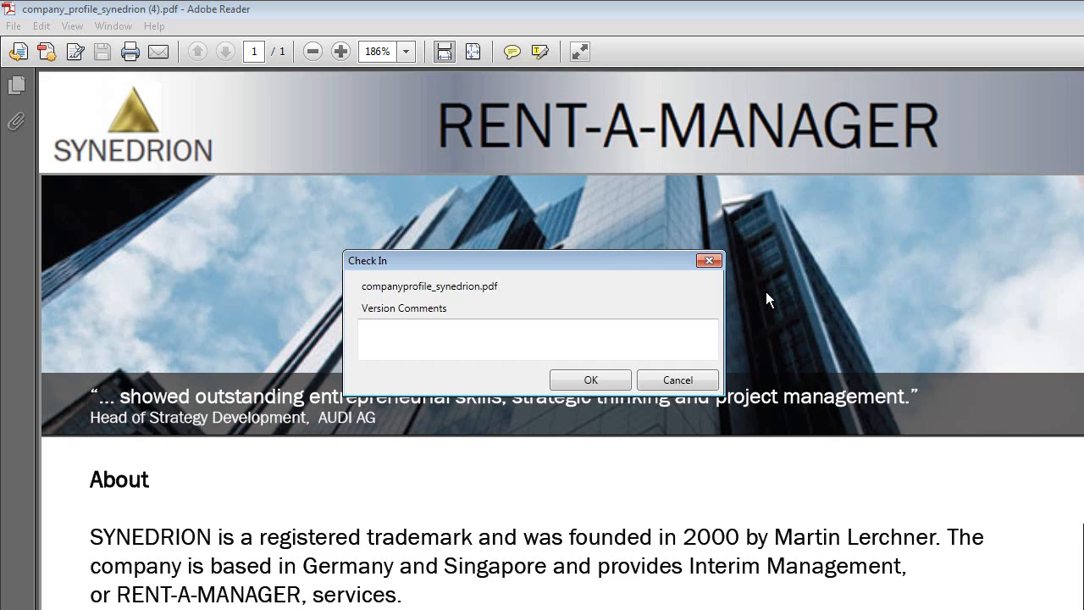
left_click(536, 335)
left_click(590, 380)
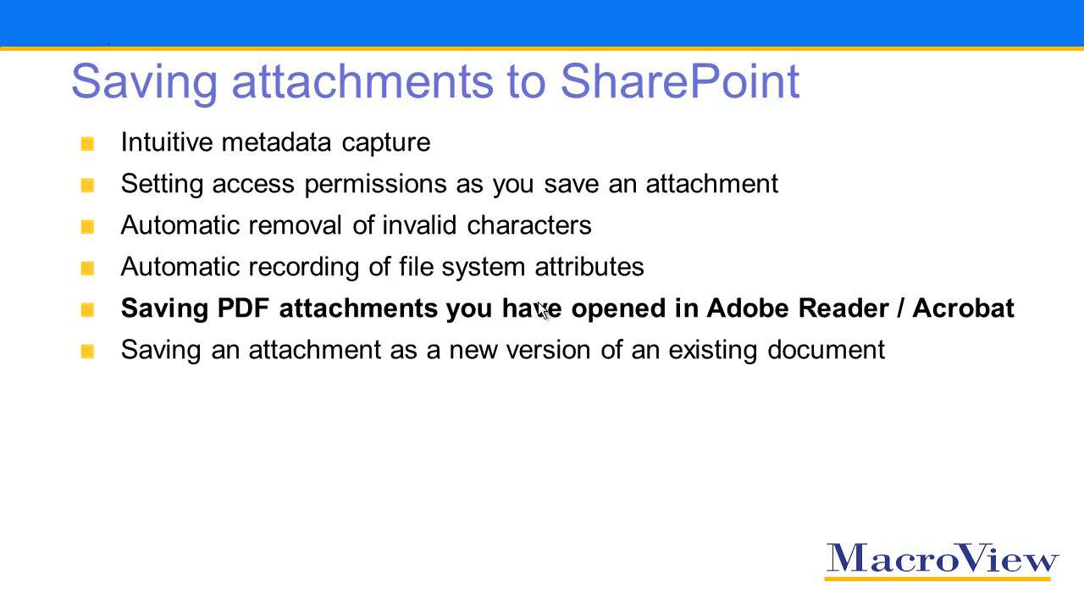
key("Right")
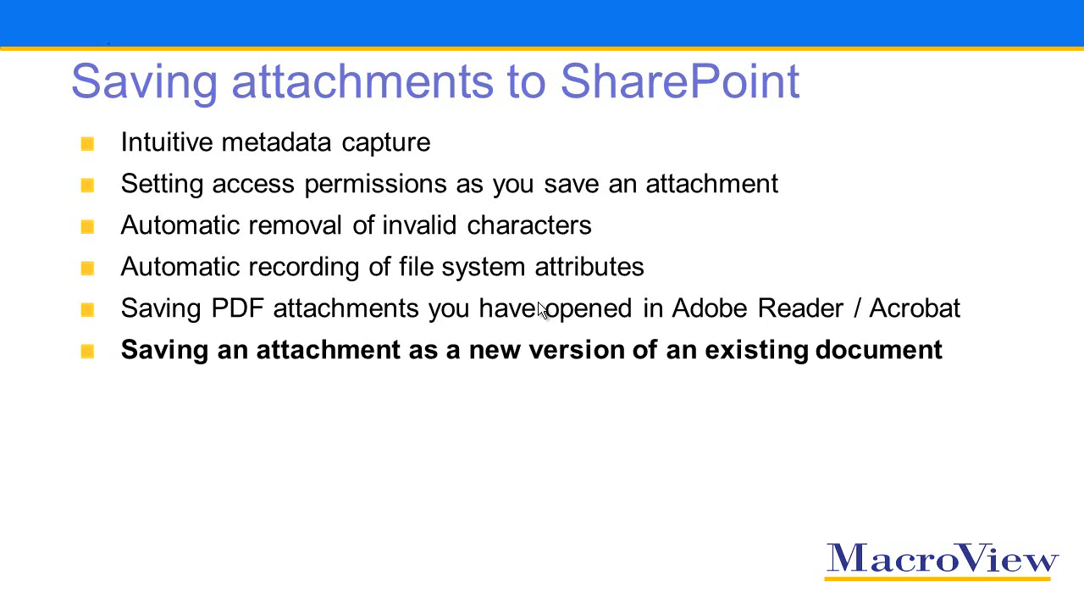
key("Right")
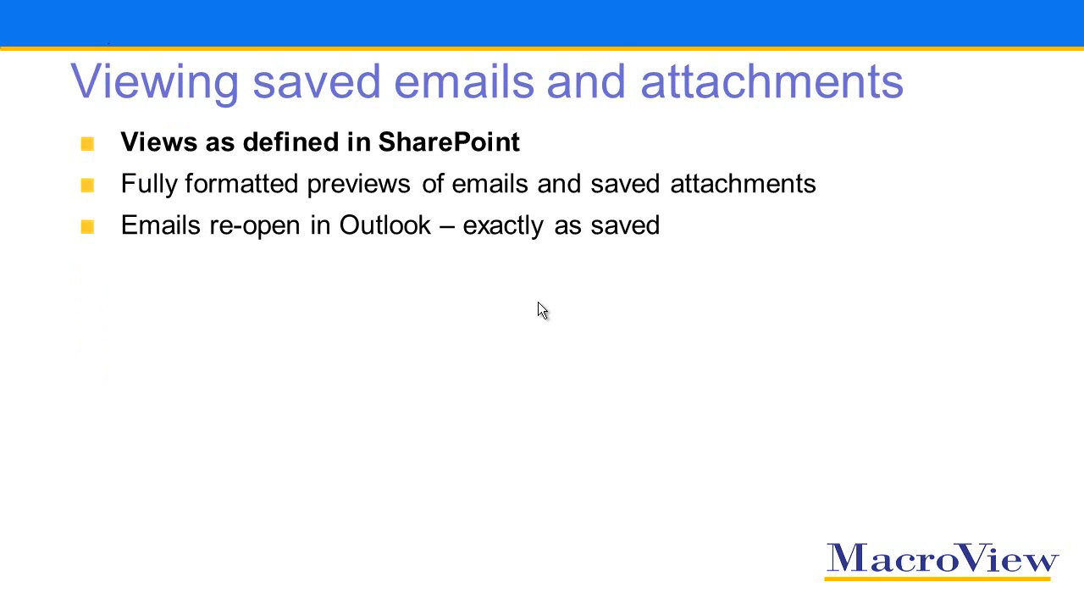
key("Right")
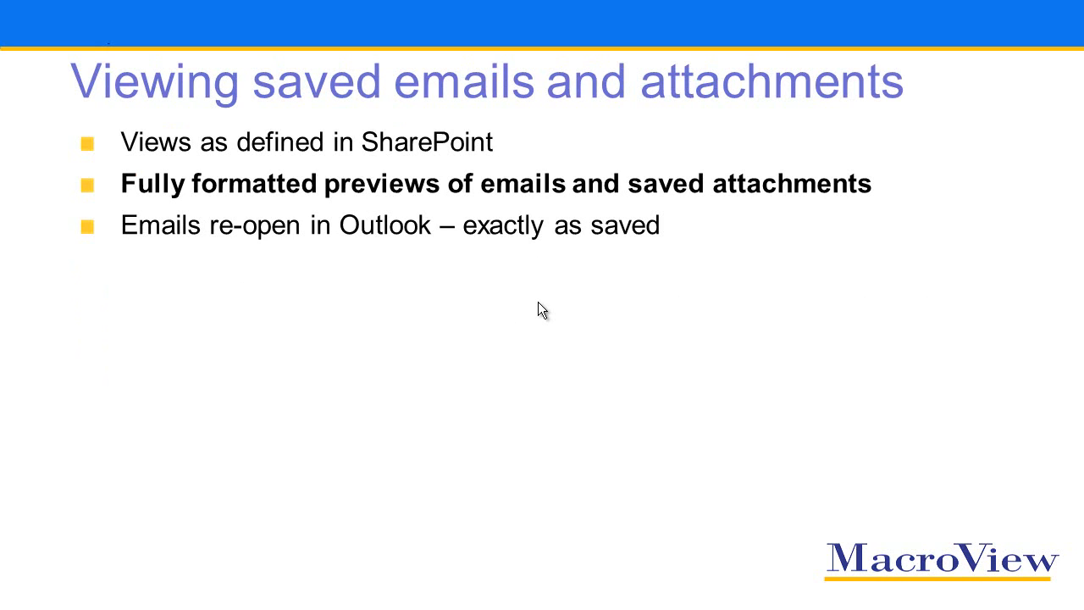
key("Right")
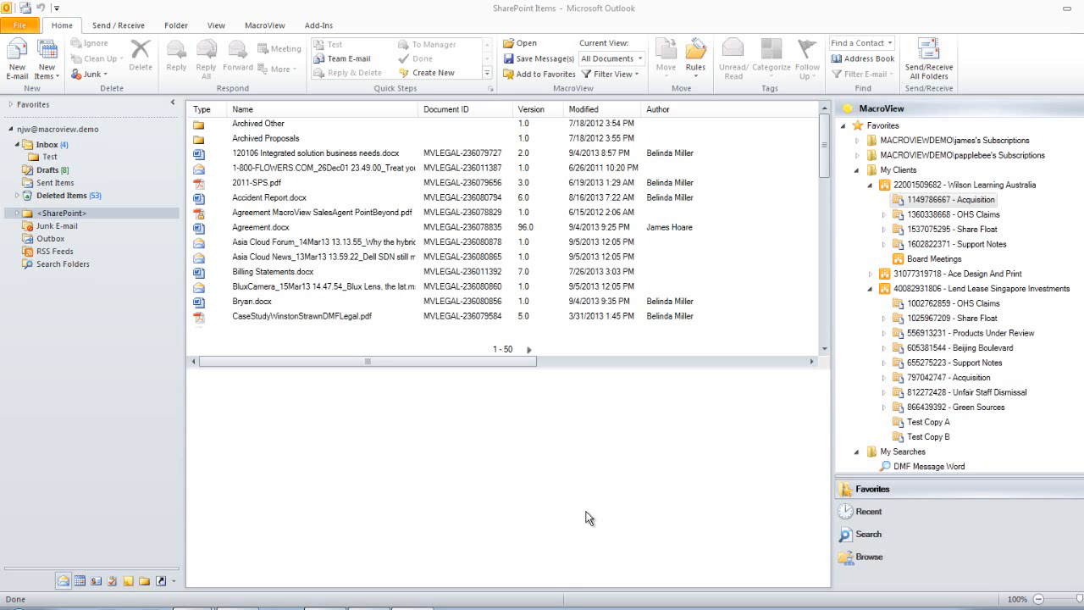
Run a Keyword Search of the Document Store for PDF documents containing "optimal" and preview the first result
left_click(879, 534)
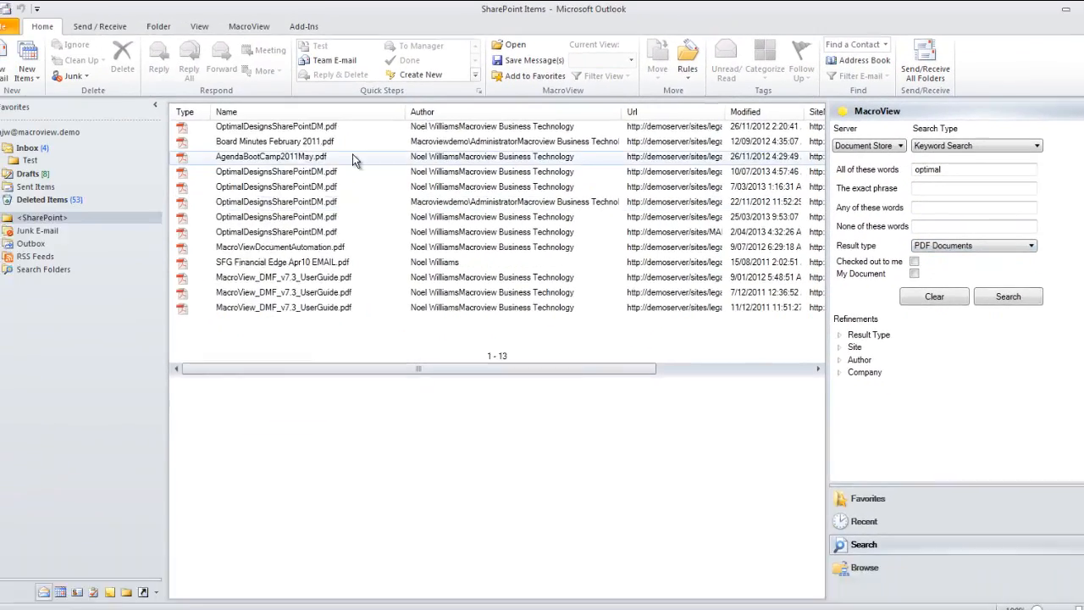
left_click(303, 130)
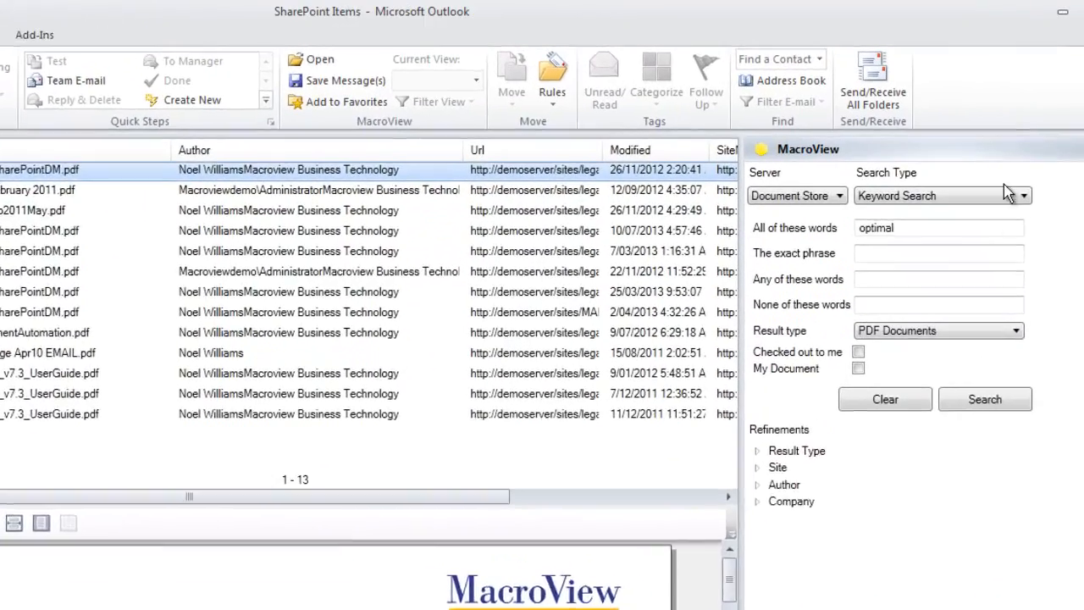
Run an Email Search for saved emails sent to the given recipient and containing the word "message"
left_click(1039, 143)
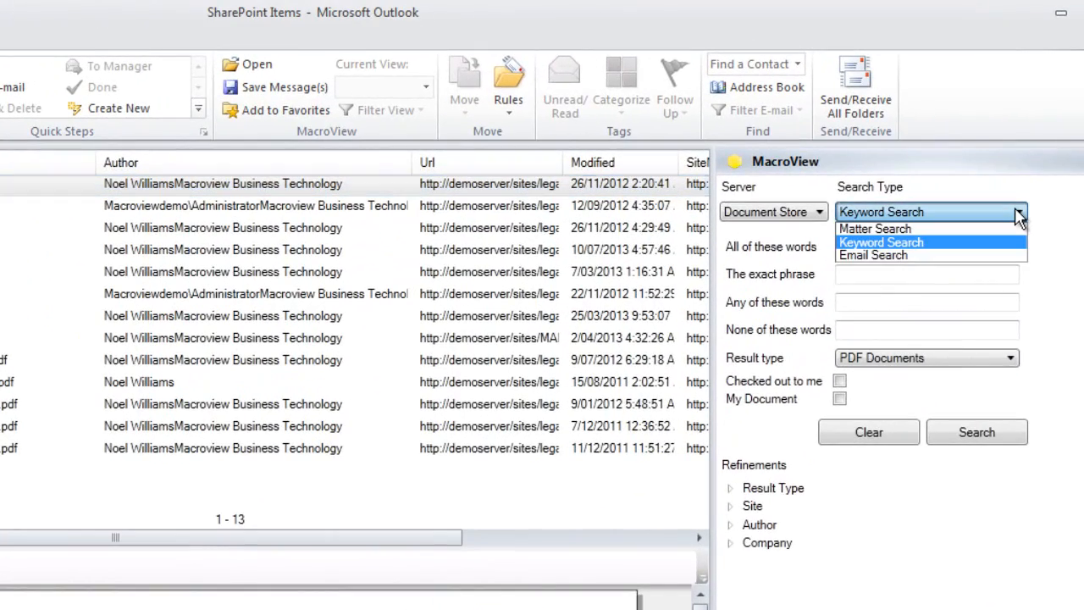
left_click(892, 256)
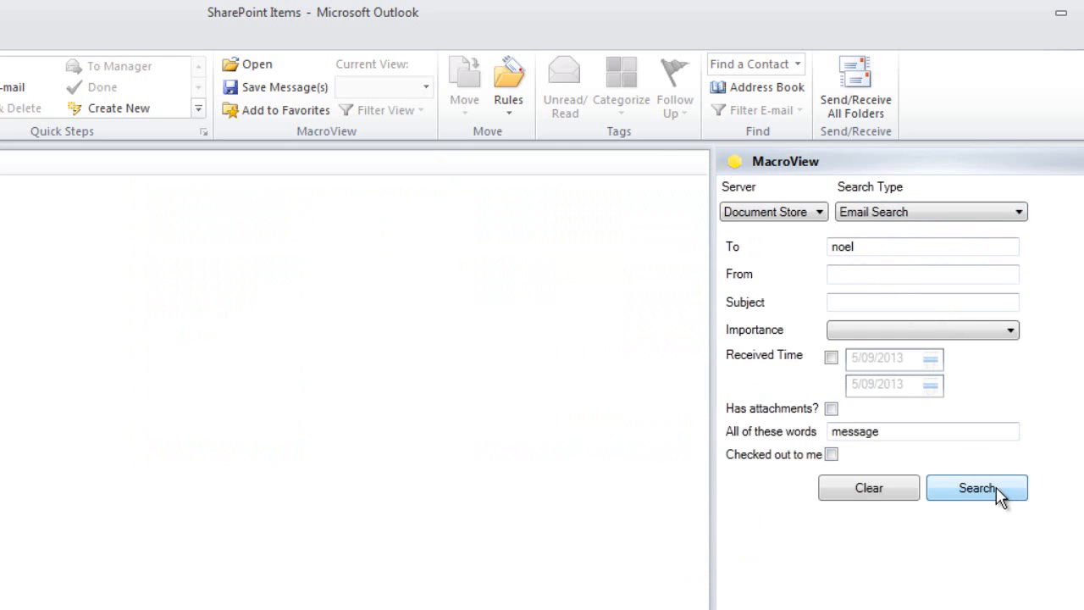
left_click(1003, 448)
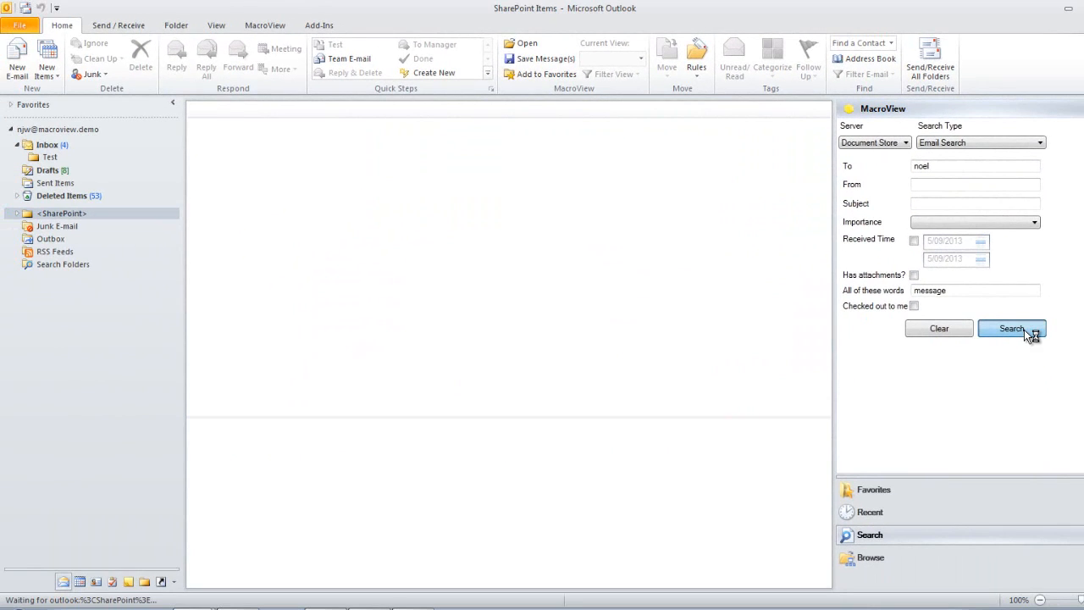
Open the file location of the Phone Message email from the search results
left_click(345, 127)
right_click(345, 128)
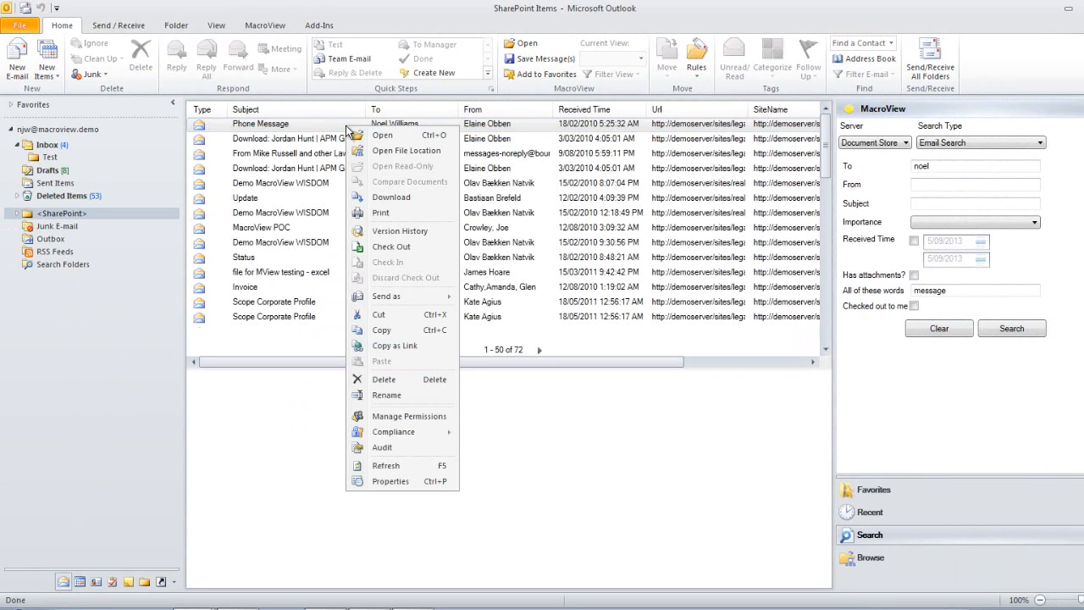
left_click(410, 150)
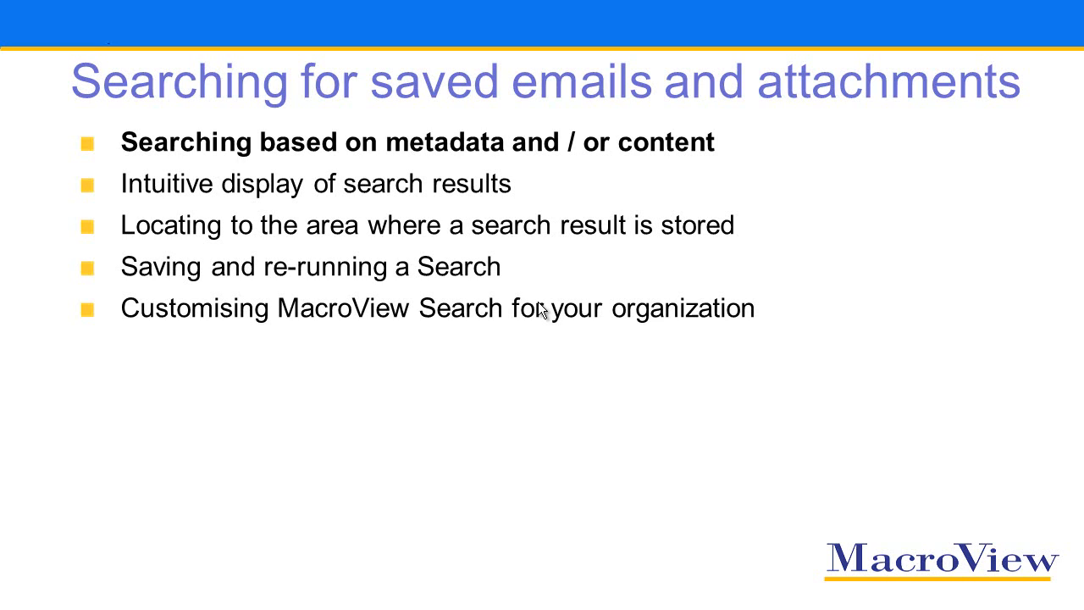
left_click(540, 305)
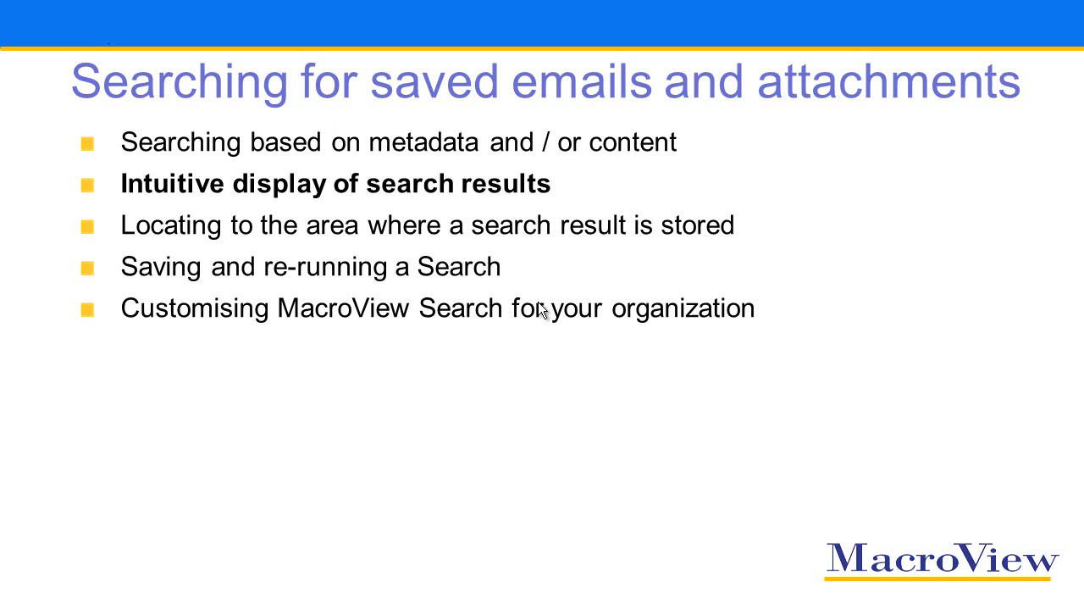
left_click(539, 309)
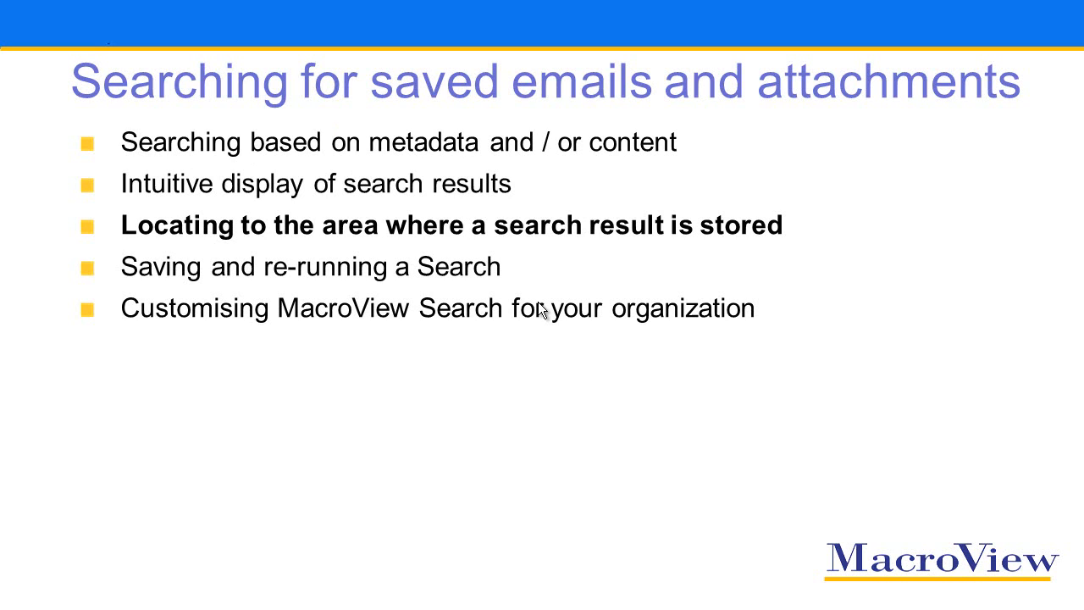
left_click(542, 311)
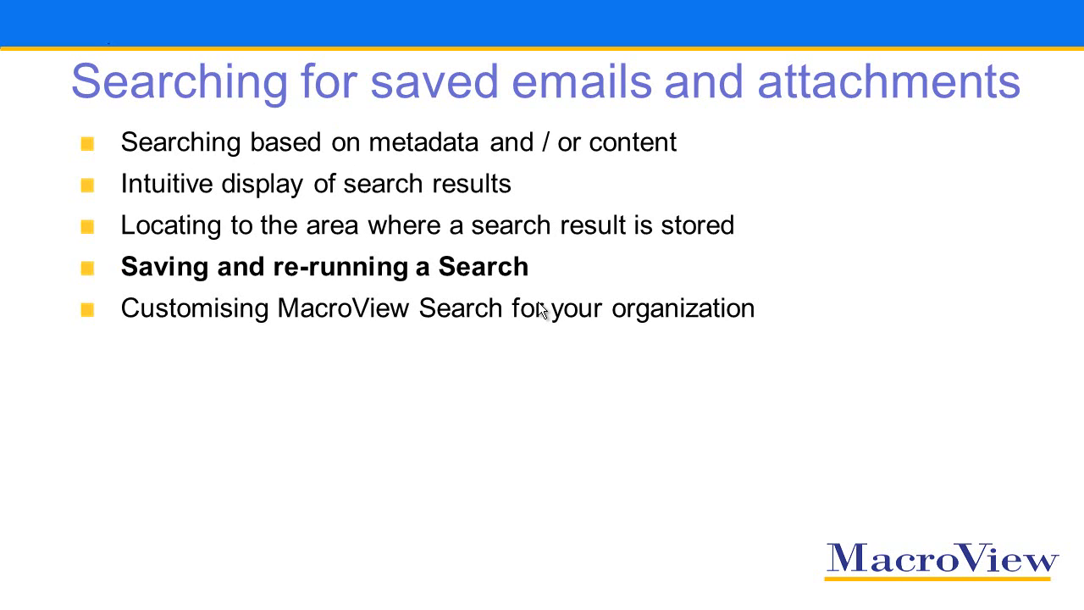
left_click(543, 311)
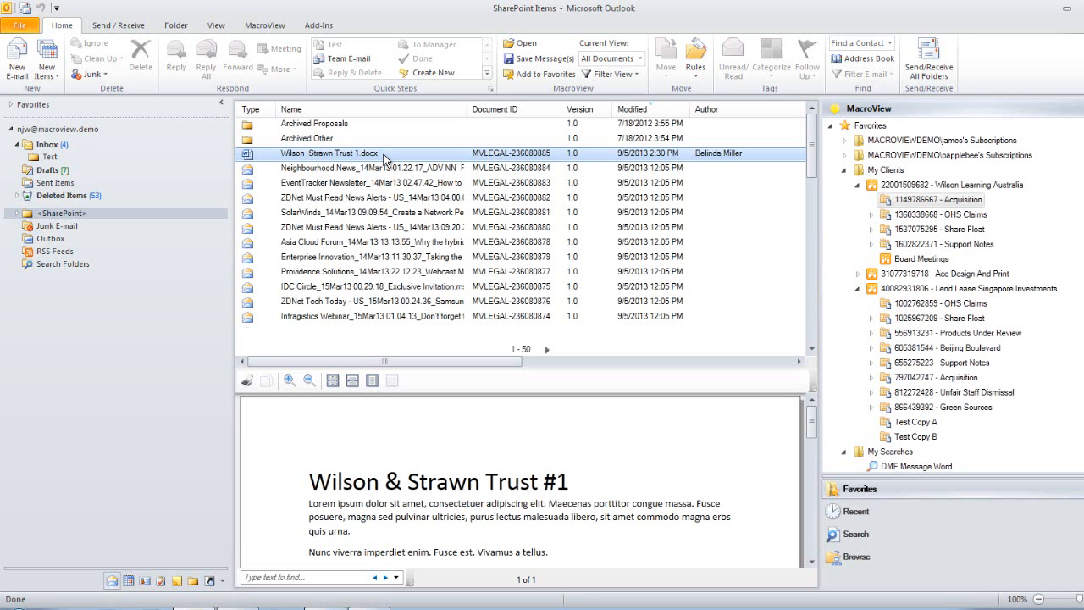
right_click(385, 159)
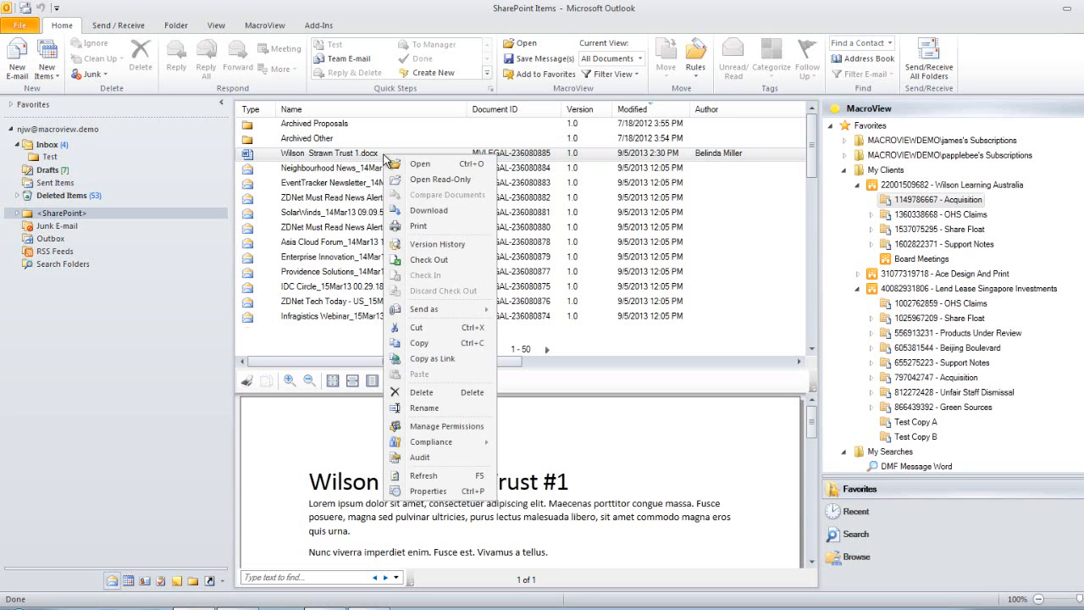
mouse_move(454, 305)
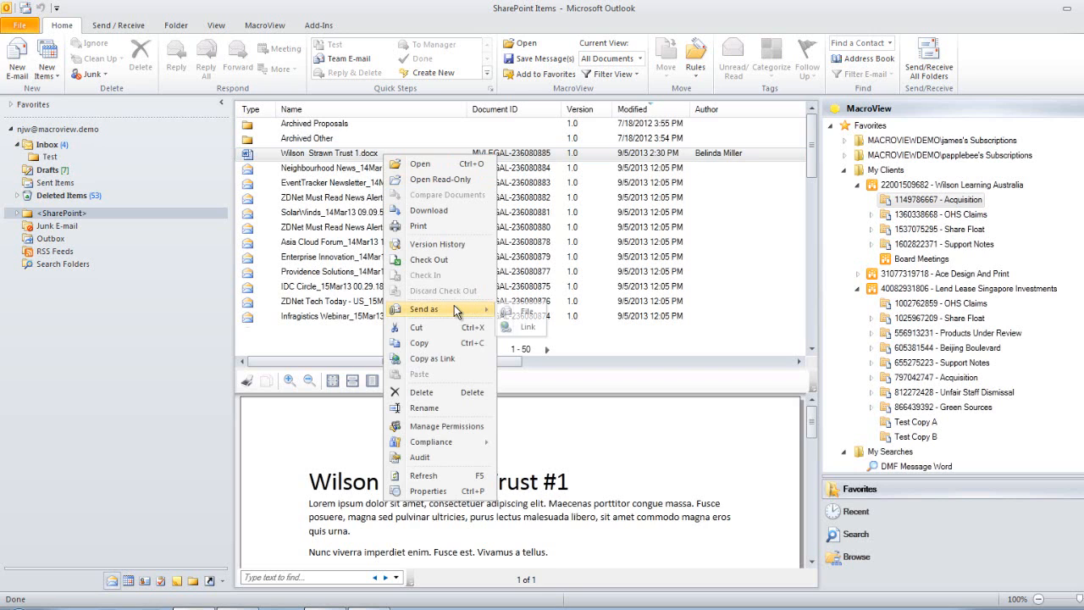
left_click(533, 332)
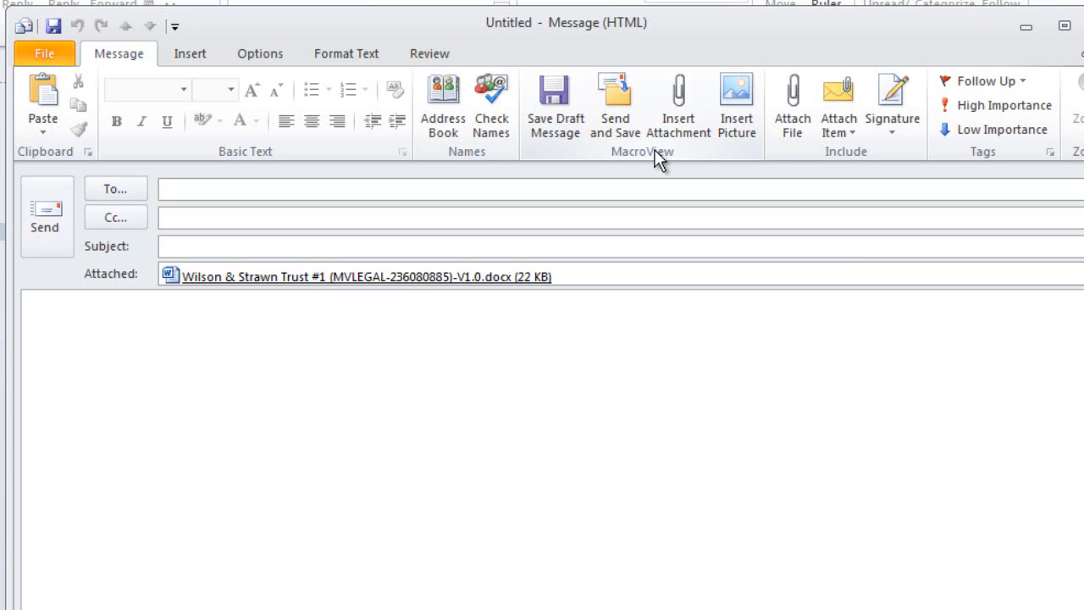
Insert a link to company_profile_synedrion.pdf from the recent SharePoint files into the body of the new email
left_click(681, 93)
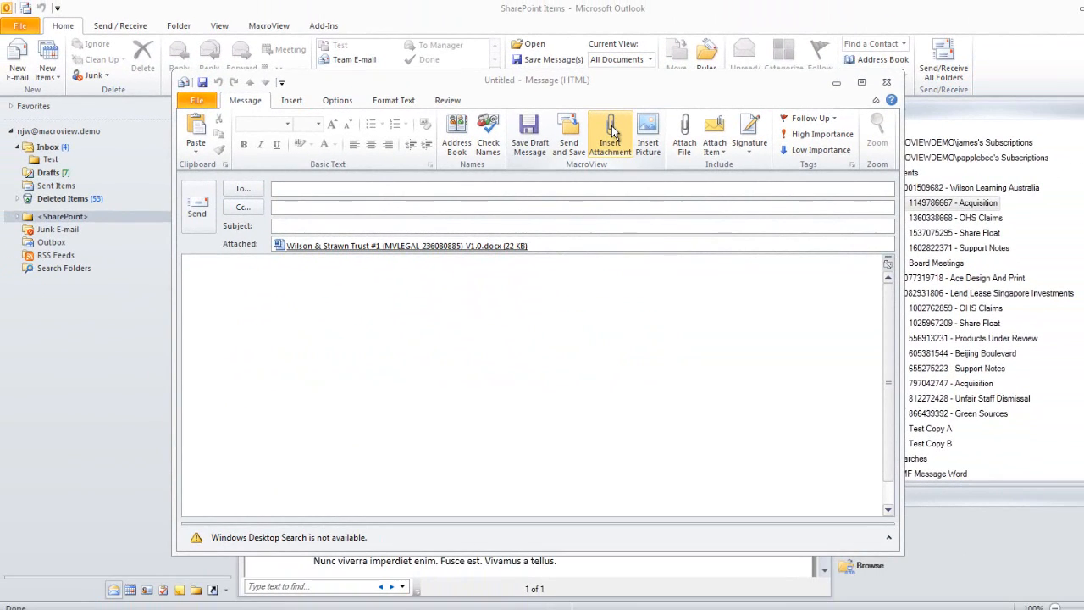
left_click(611, 131)
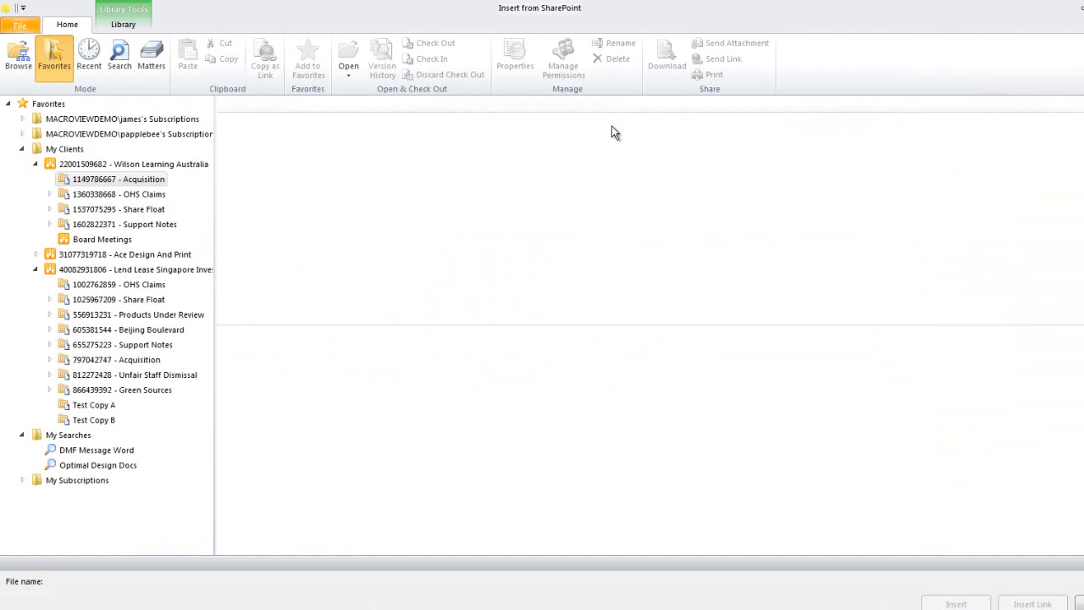
left_click(90, 59)
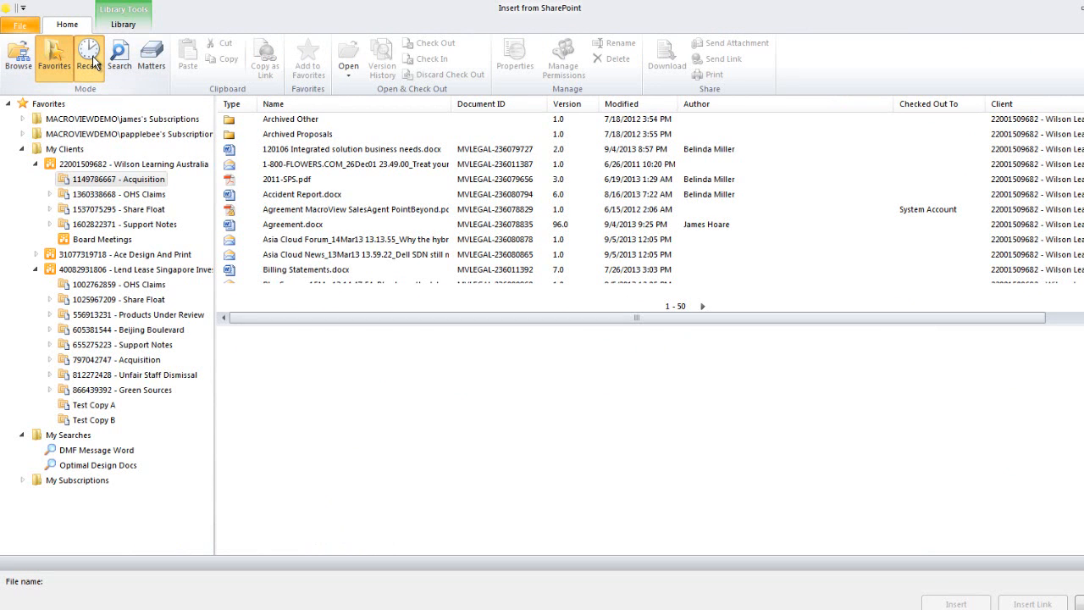
left_click(359, 180)
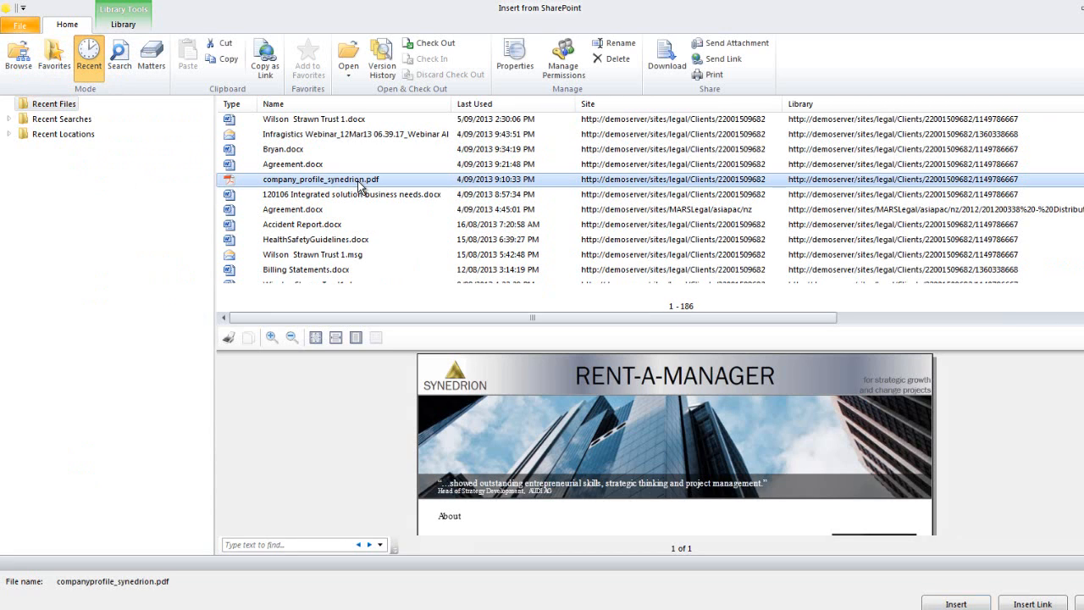
left_click(1034, 604)
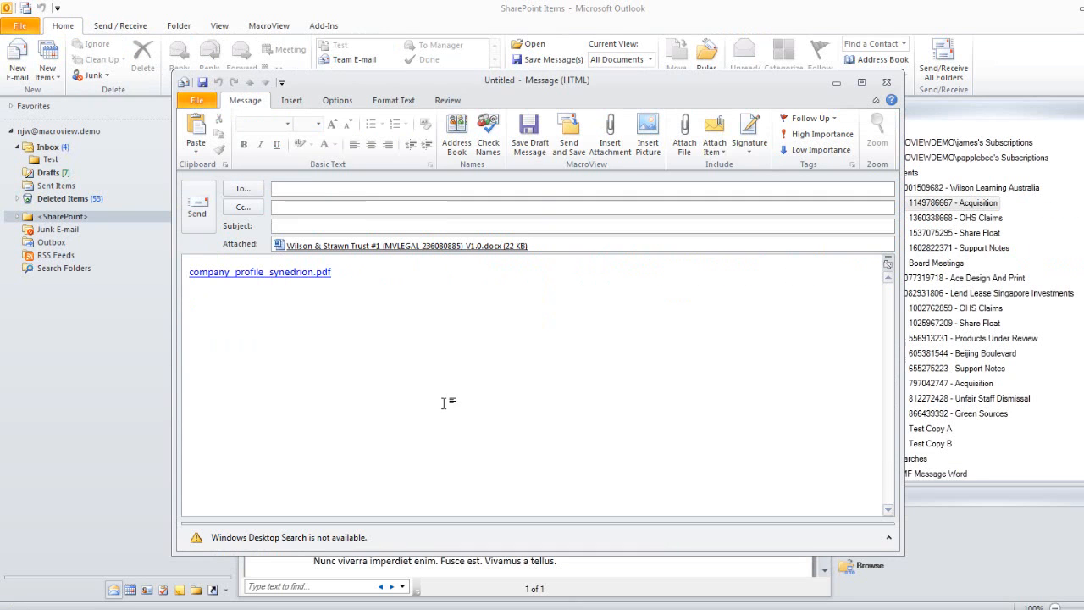
mouse_move(279, 276)
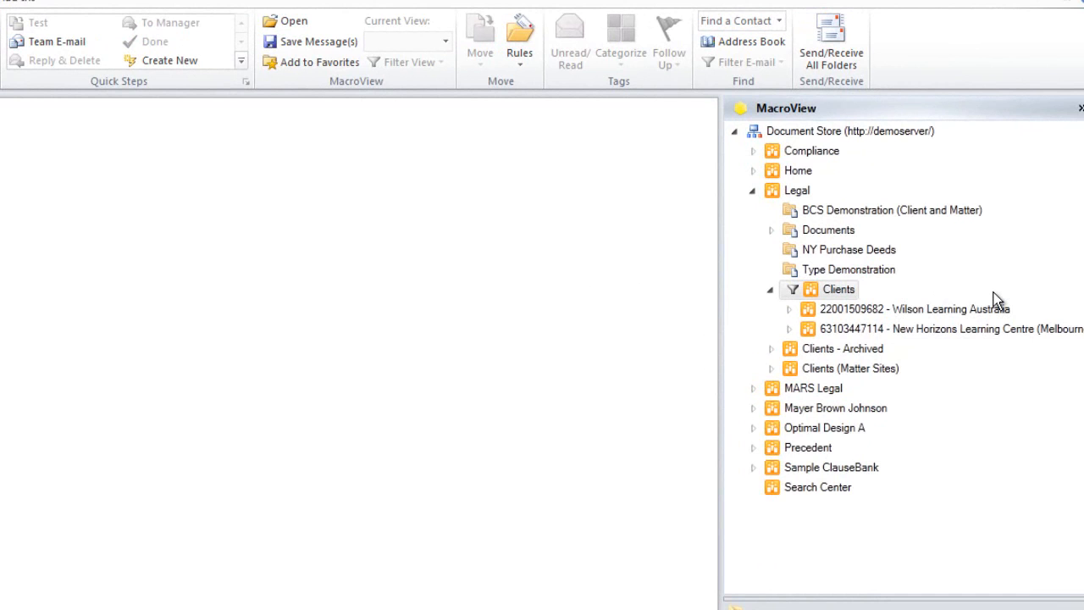
Filter the sites and libraries under Clients to names containing "singapore" and expand the Lend Lease Singapore site
right_click(838, 291)
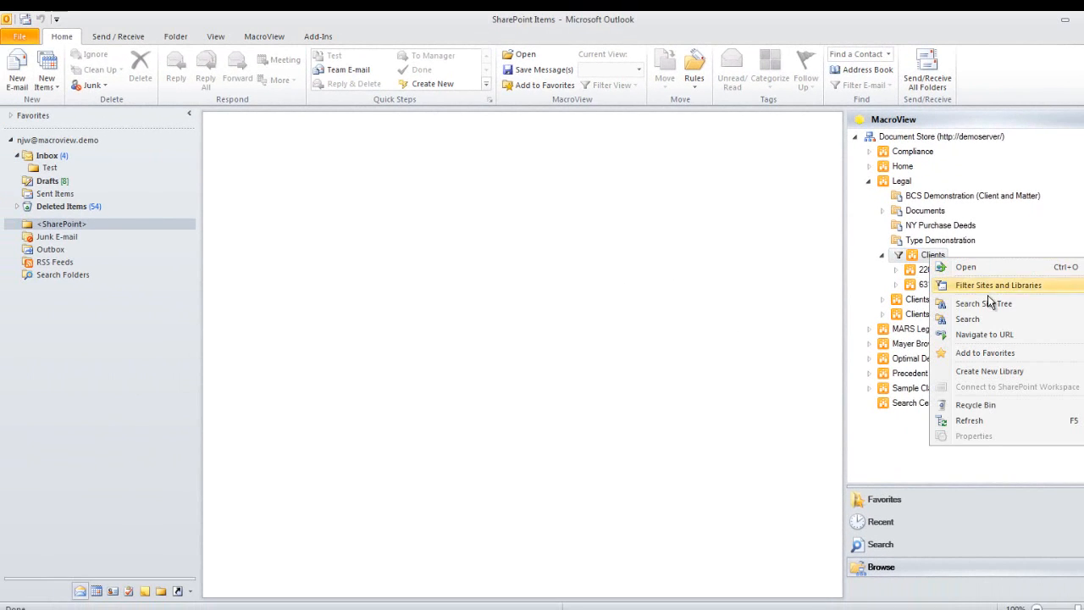
left_click(991, 286)
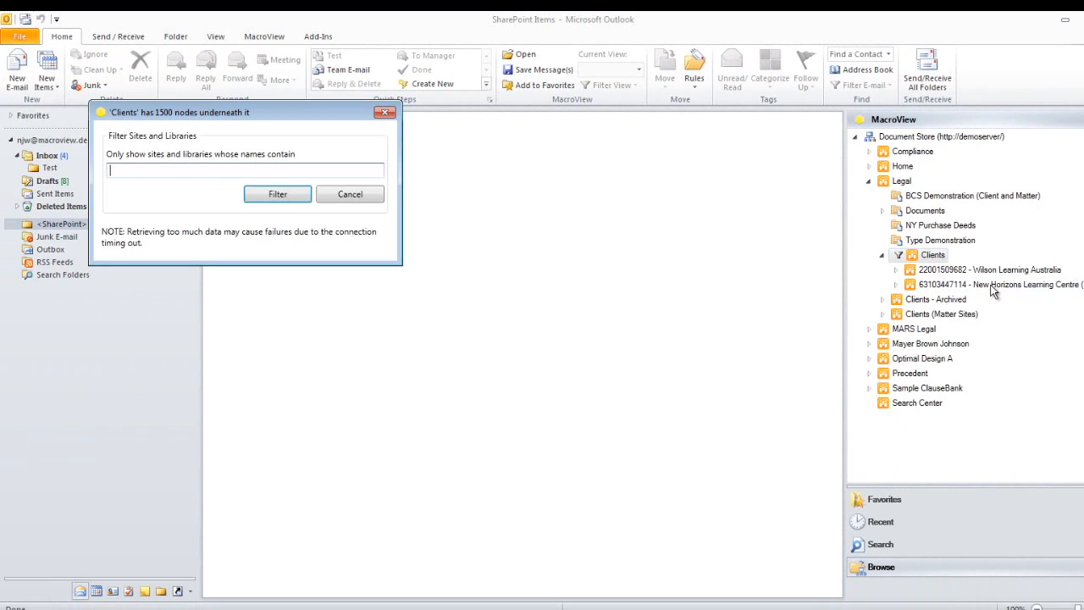
type("singapore")
left_click(285, 195)
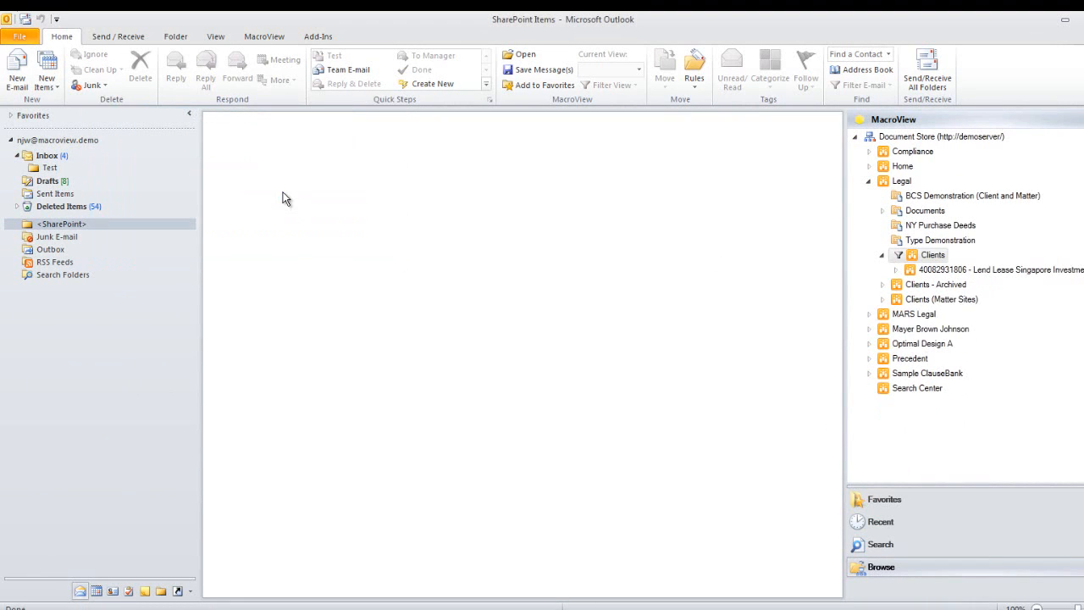
left_click(901, 270)
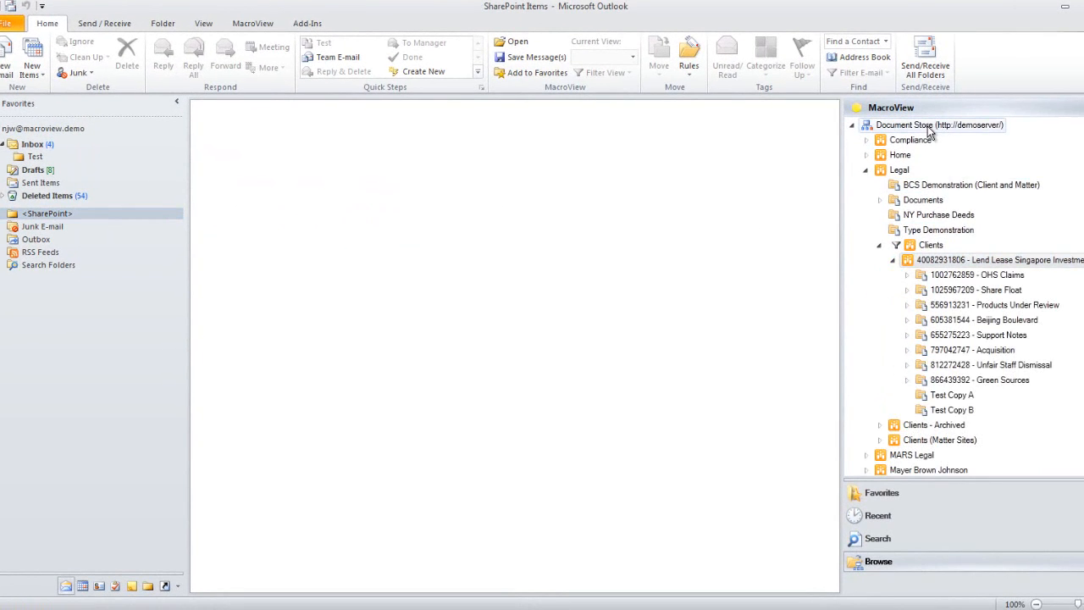
Search the Document Store's site tree for "11497*", including document libraries, and go to the Acquisition library found
right_click(928, 130)
left_click(979, 188)
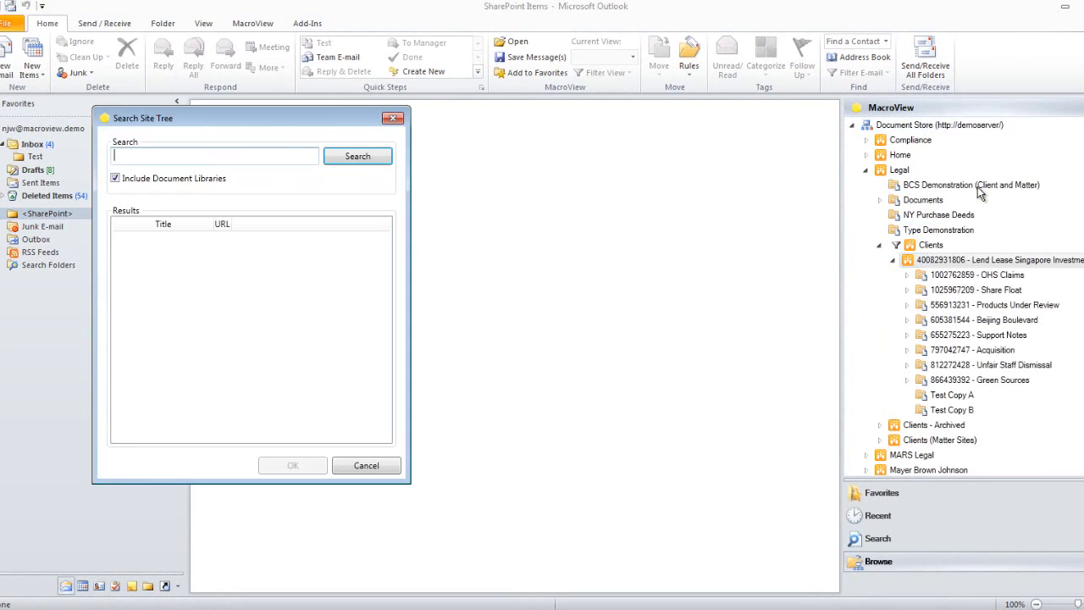
type("11497*")
left_click(359, 155)
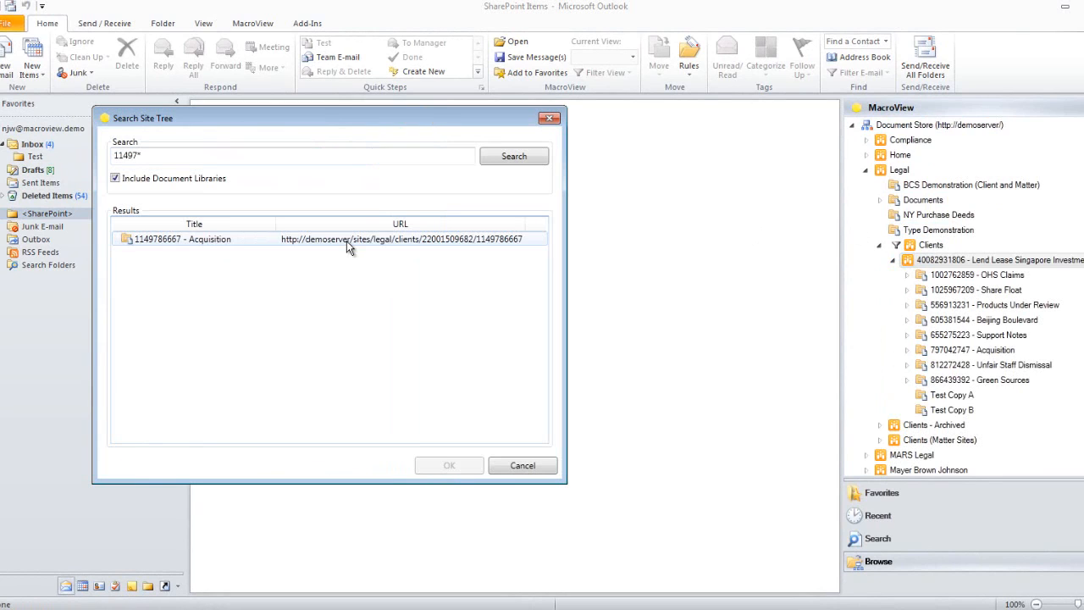
left_click(347, 241)
left_click(450, 466)
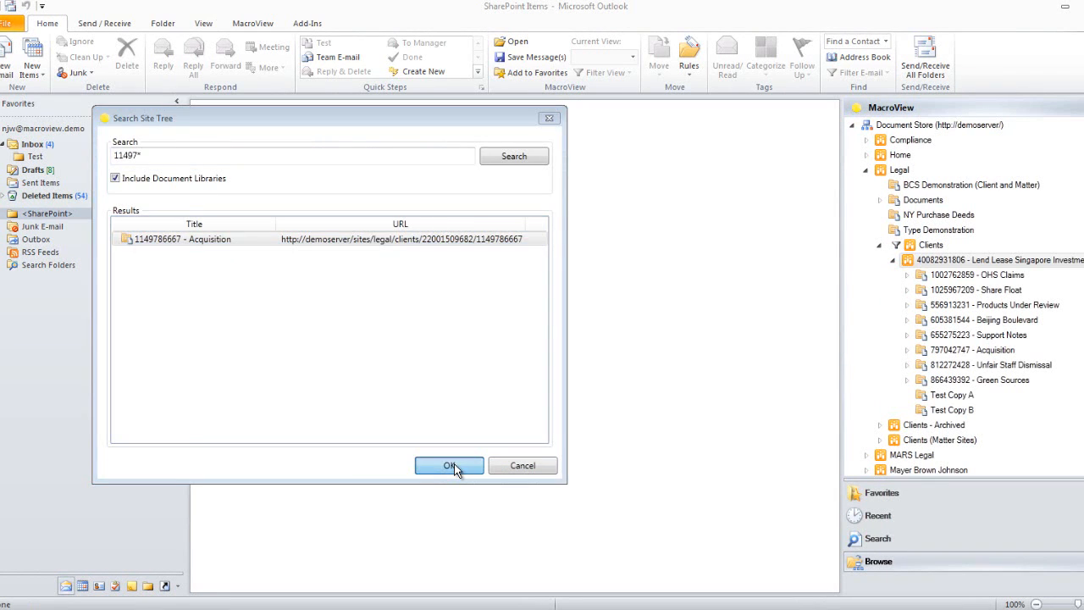